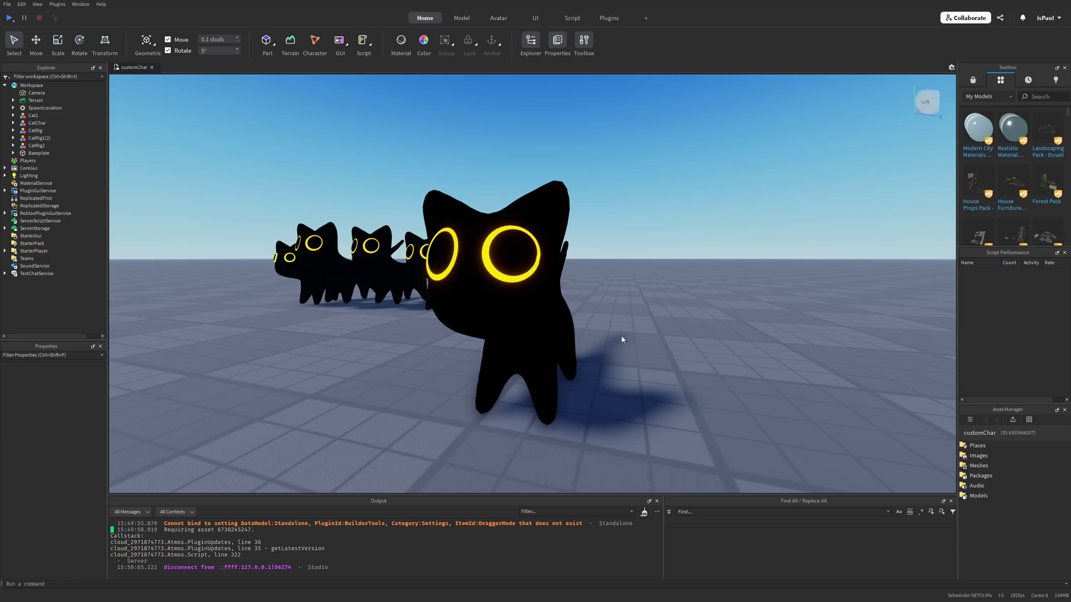
left_click(498, 295)
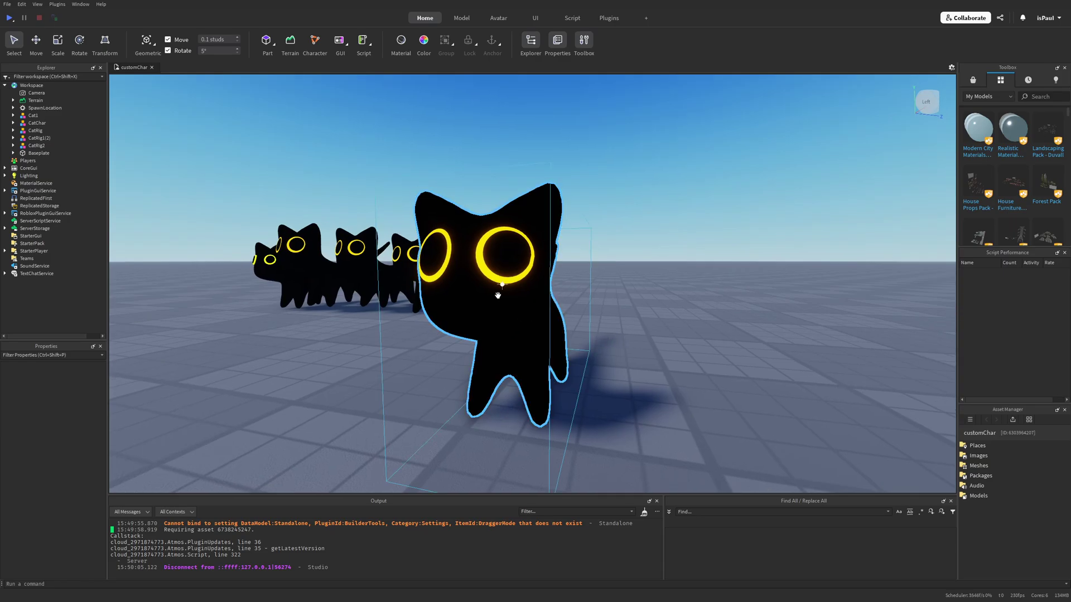
left_click(616, 322)
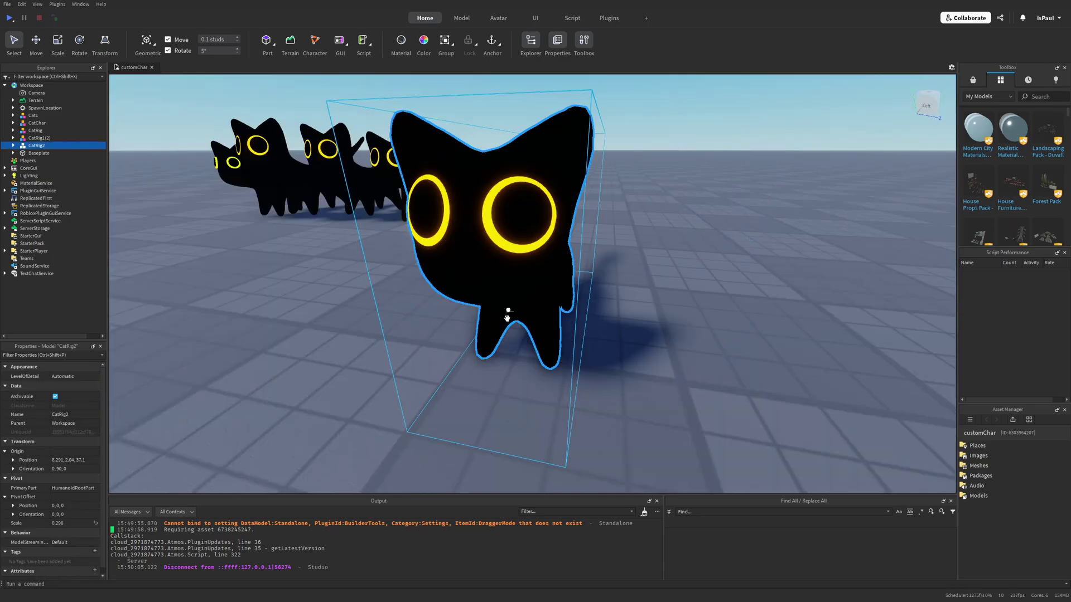
left_click(659, 349)
right_click_drag(658, 349, 659, 346)
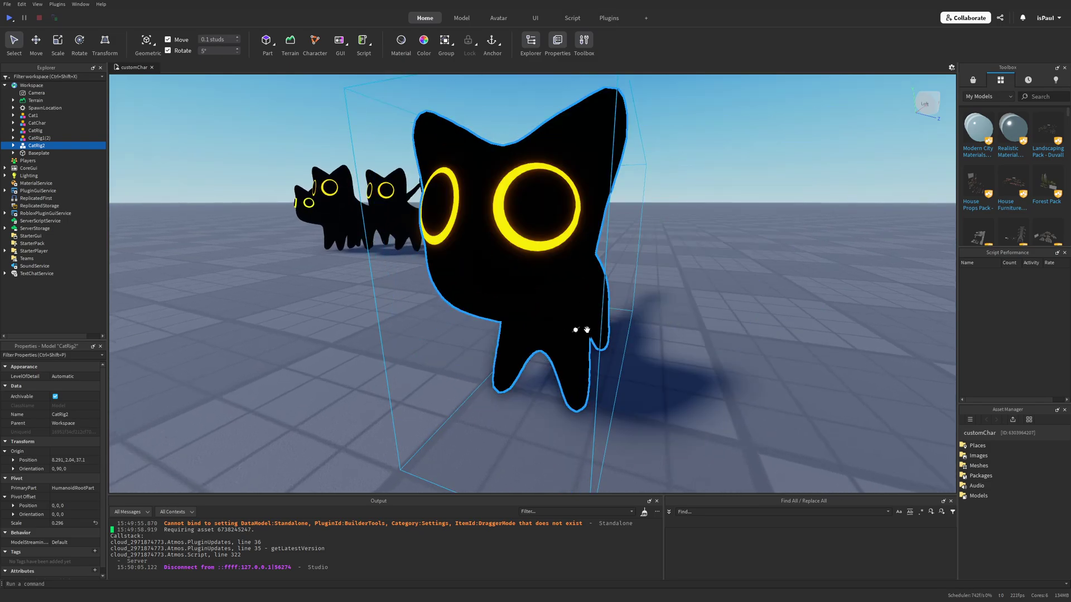
left_click(678, 342)
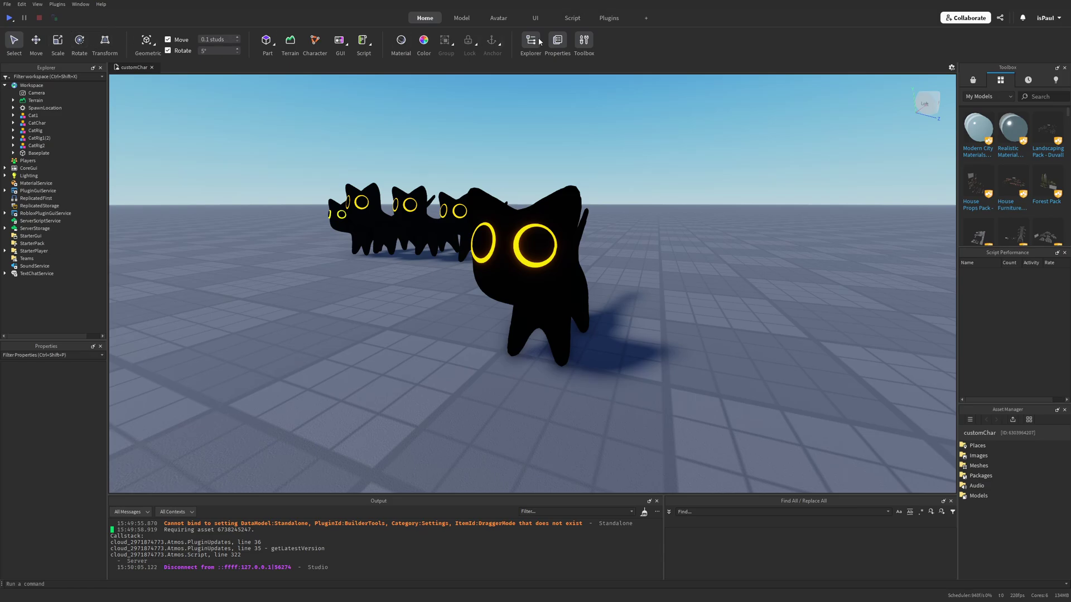
- Look through the list of beta features, including Next Gen Studio Preview, and close it without saving
left_click(7, 4)
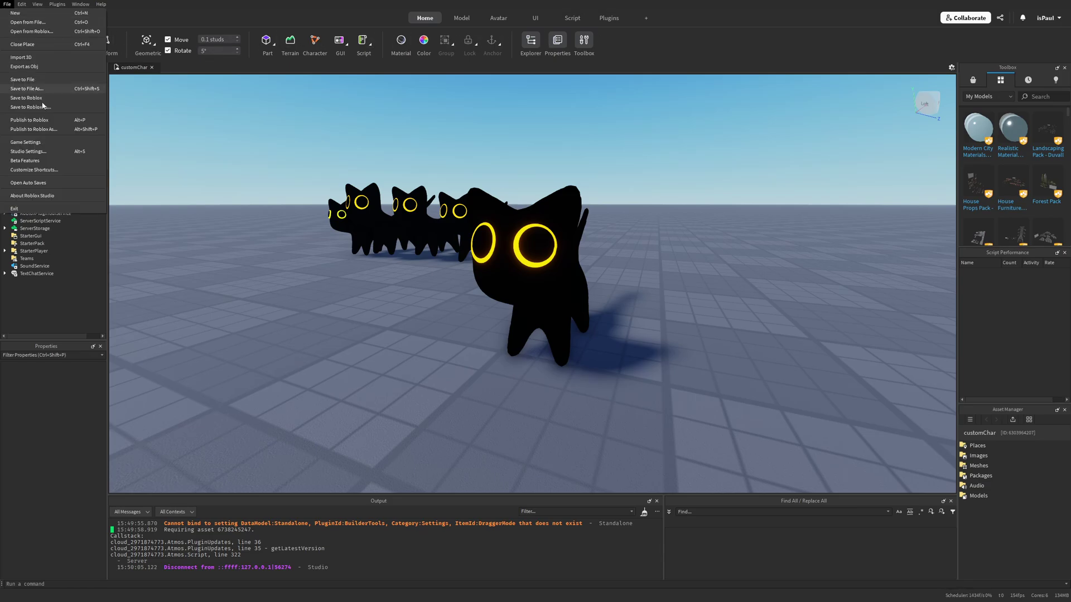
left_click(55, 161)
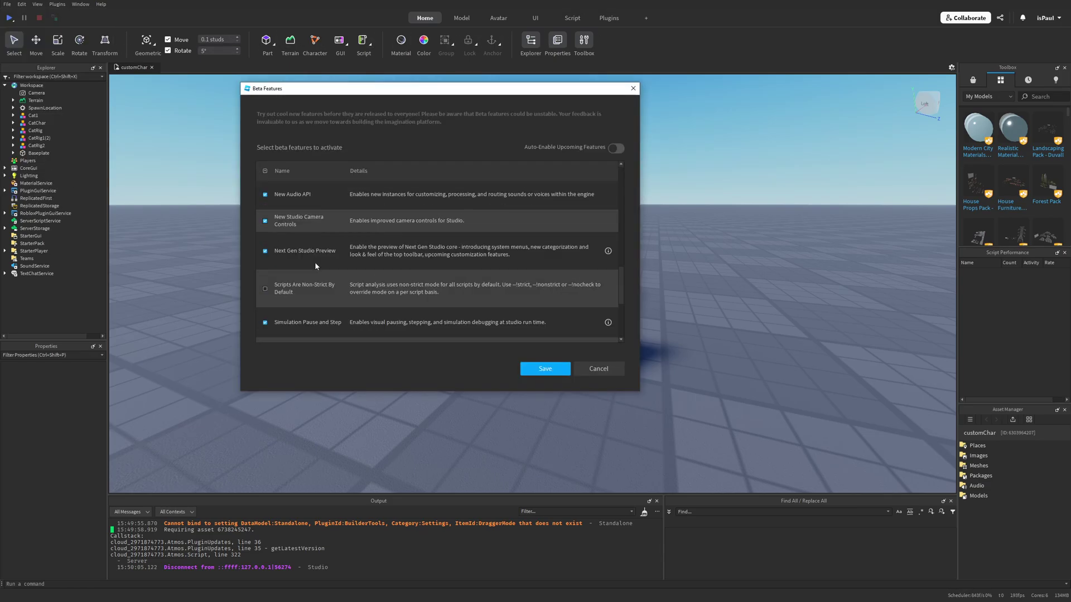
left_click(597, 368)
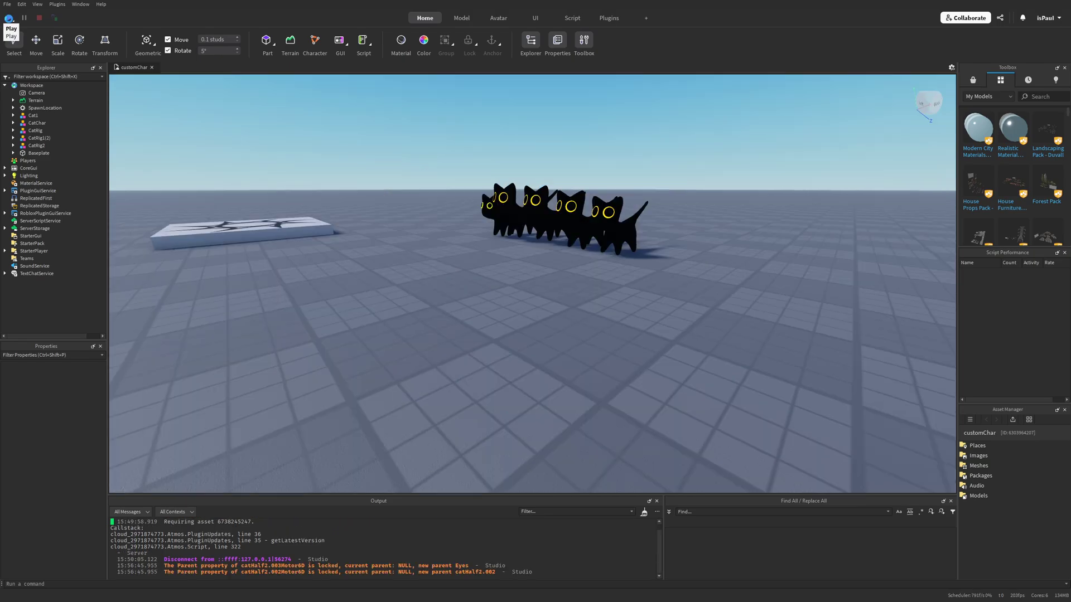
- Playtest the place and walk the cat character around, examining its movement from several sides and up close
left_click(9, 18)
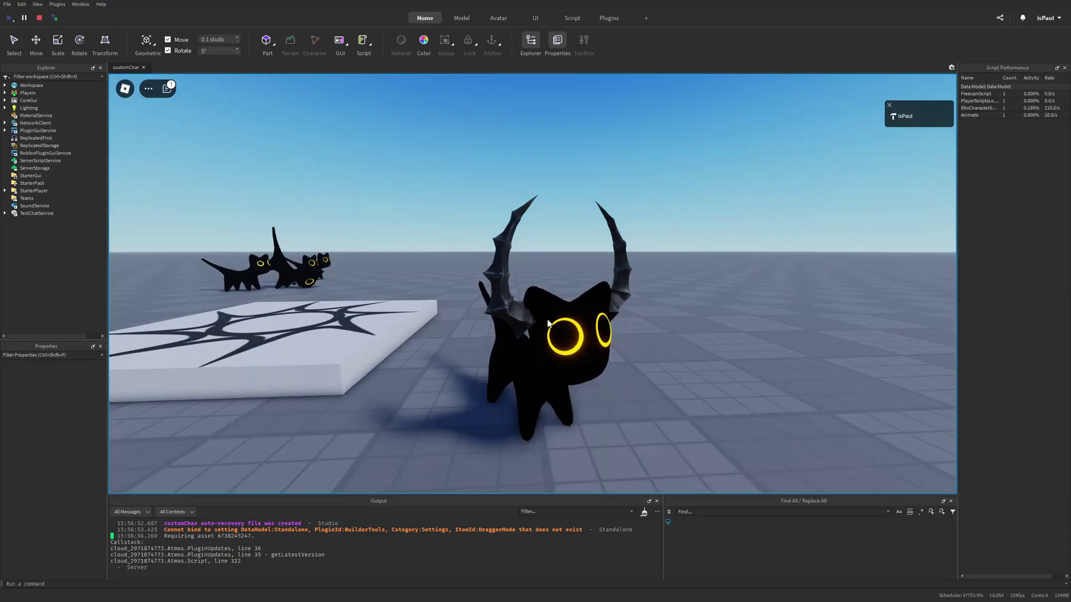
key("s")
key("d")
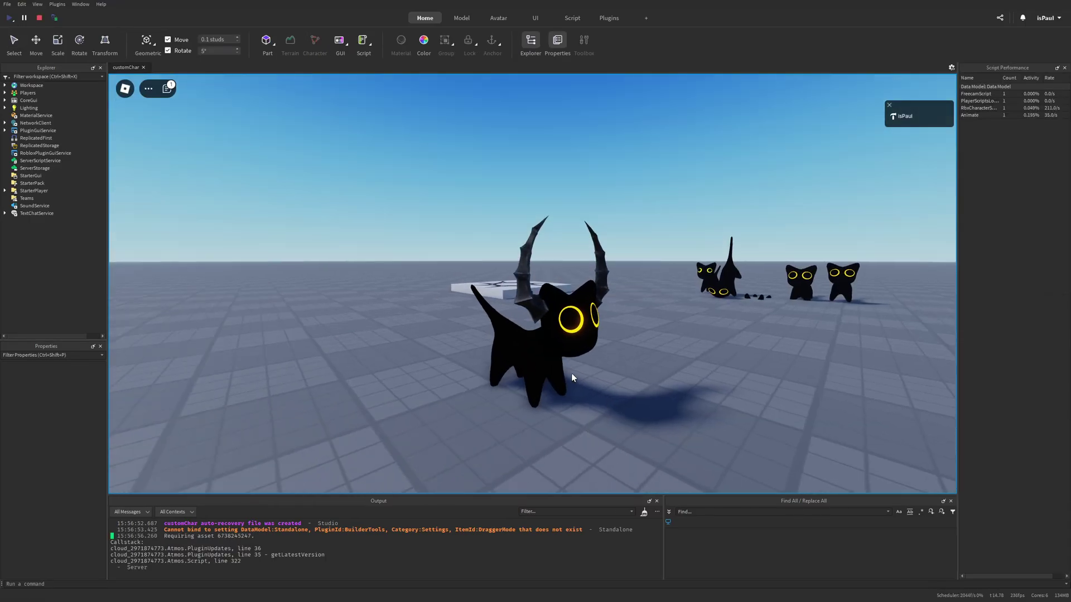
right_click_drag(571, 373, 551, 382)
key("w")
key("a")
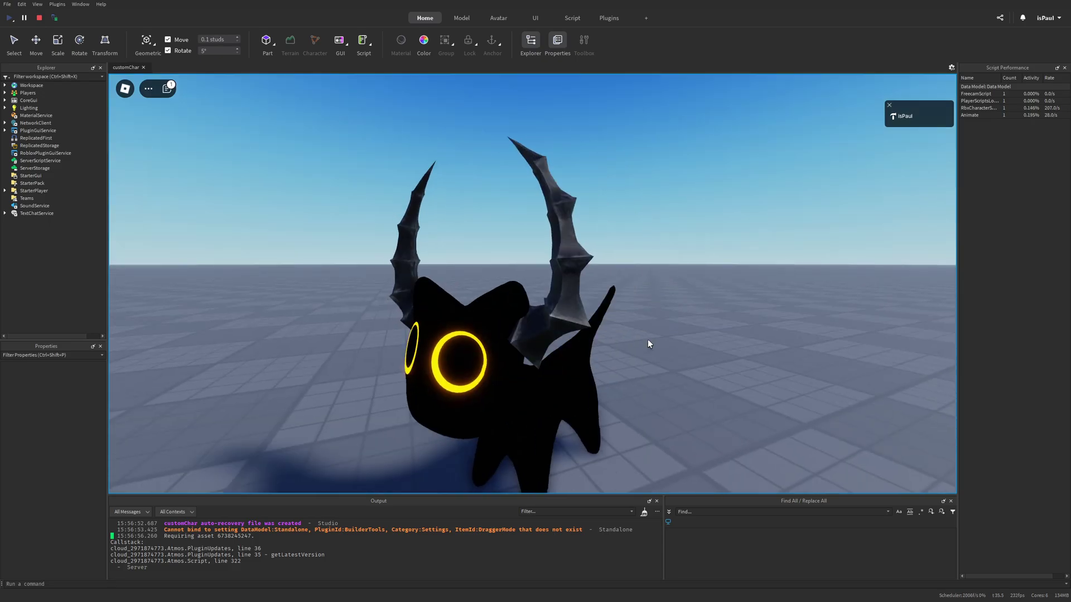
scroll(647, 339, "up", 3)
right_click_drag(648, 339, 647, 339)
scroll(648, 339, "down", 1)
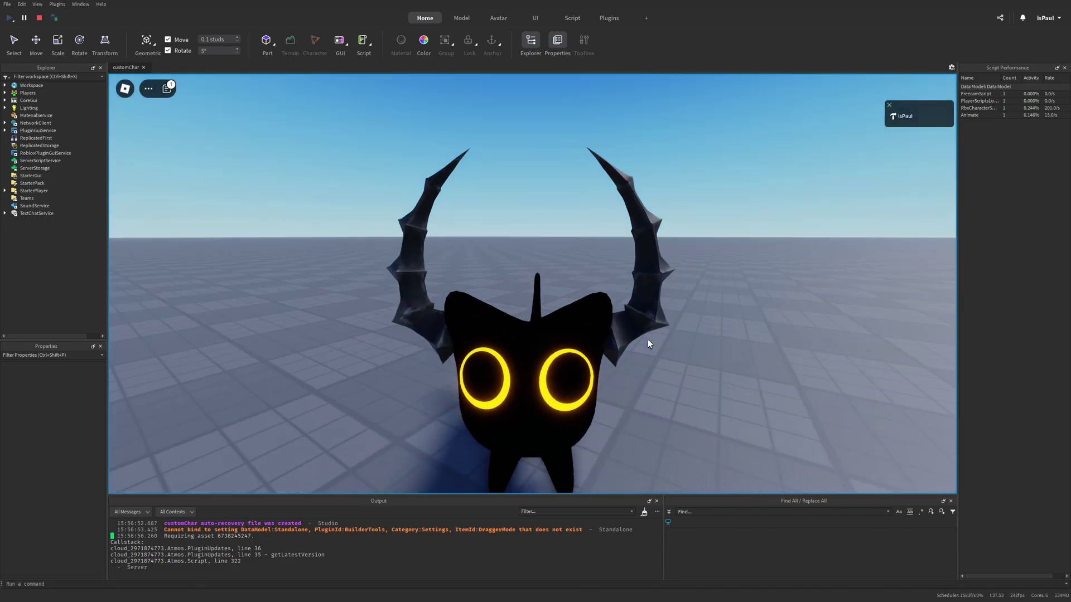
right_click_drag(643, 341, 643, 341)
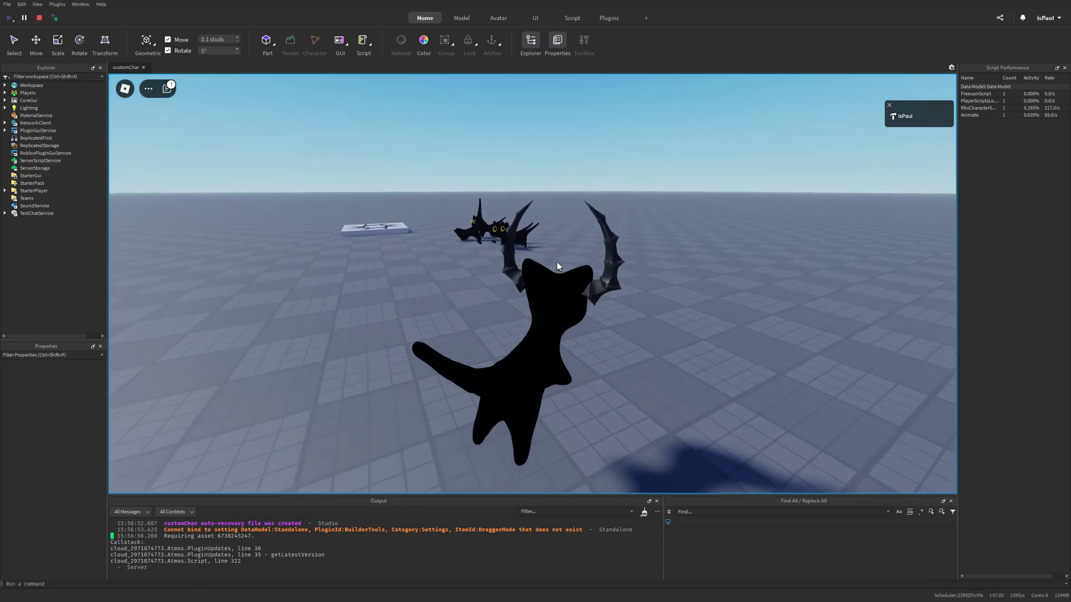
key("d")
key("s")
key("a")
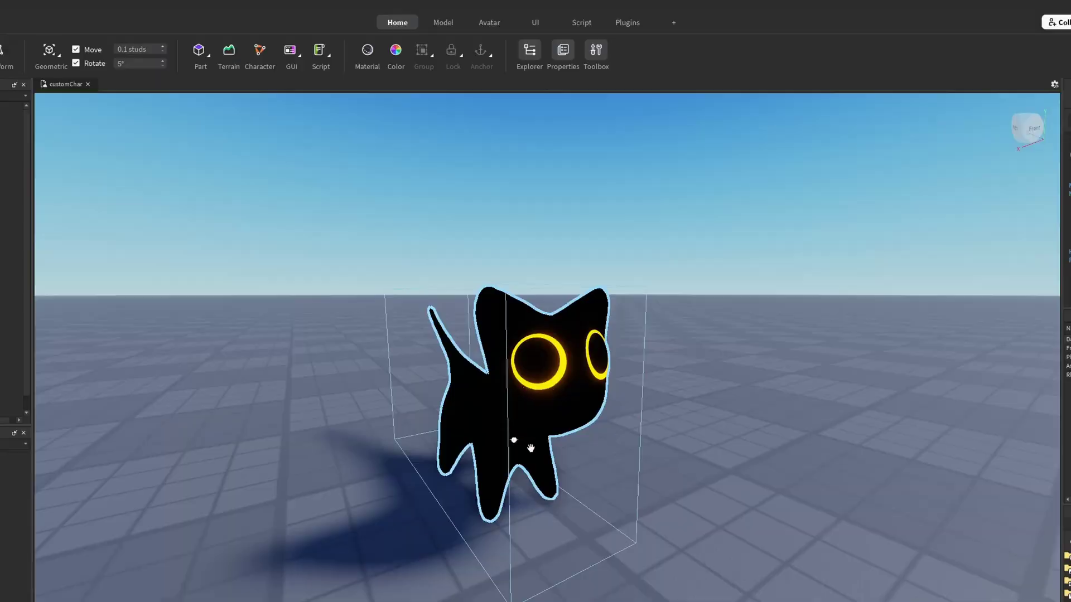
- Open the Animation Editor for the NPC cat rig and create an animation named Cat_Idle
left_click(617, 300)
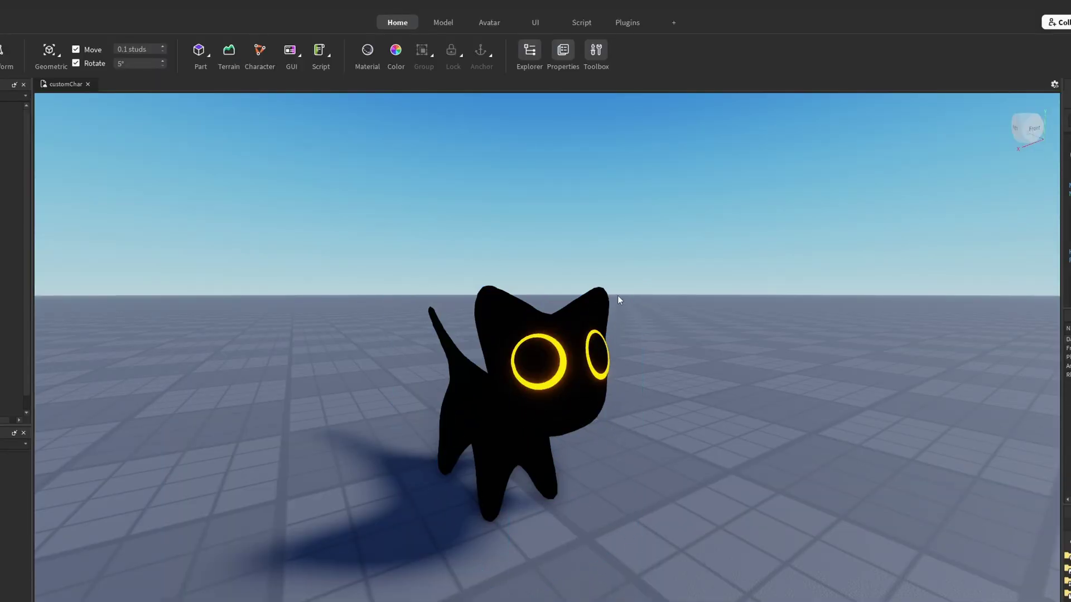
left_click(495, 28)
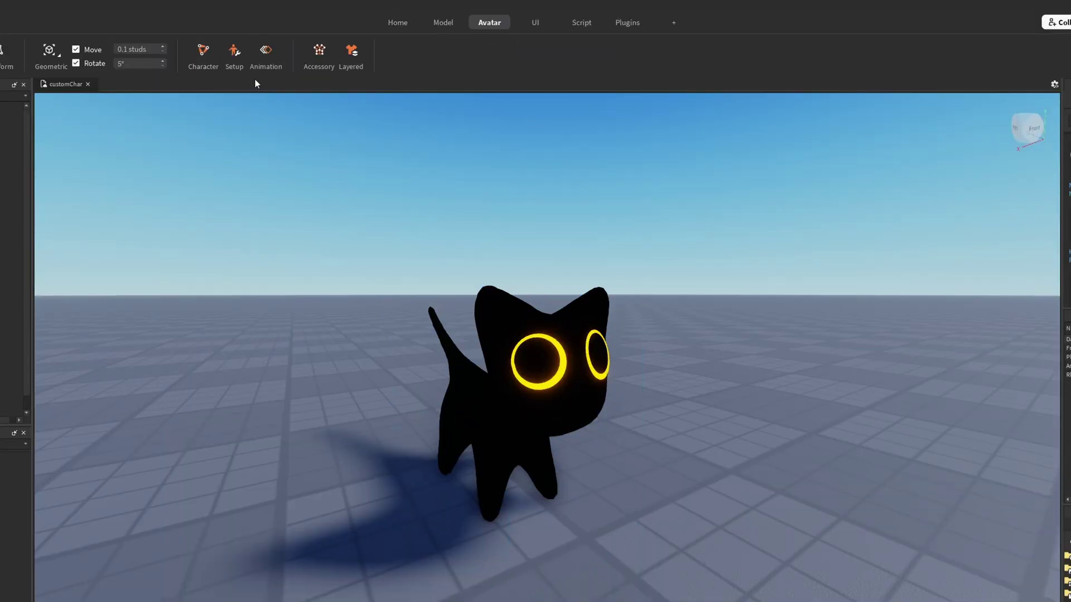
left_click(534, 312)
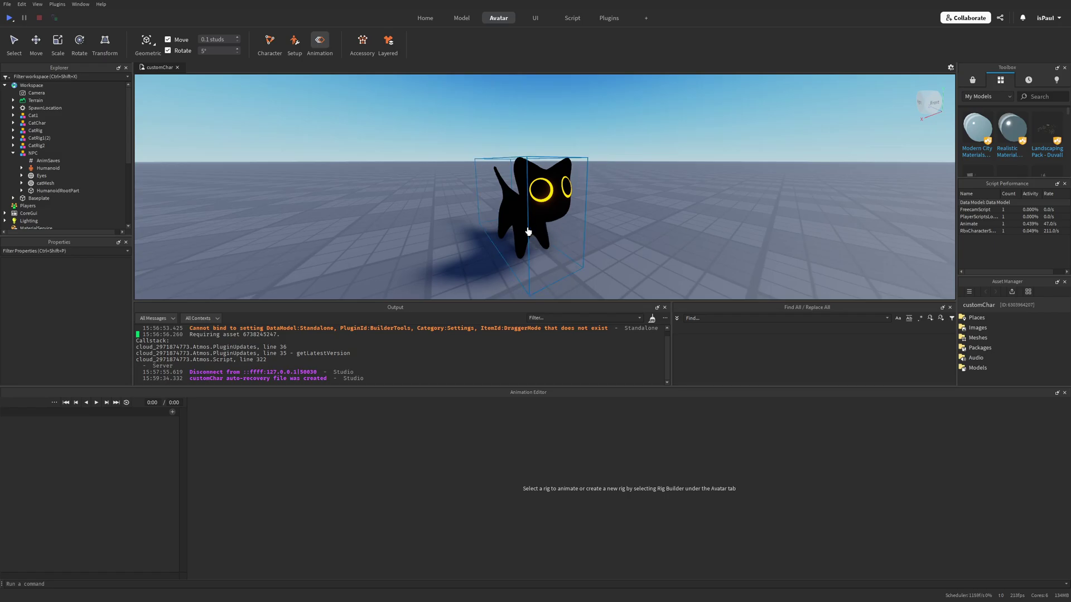
left_click(528, 231)
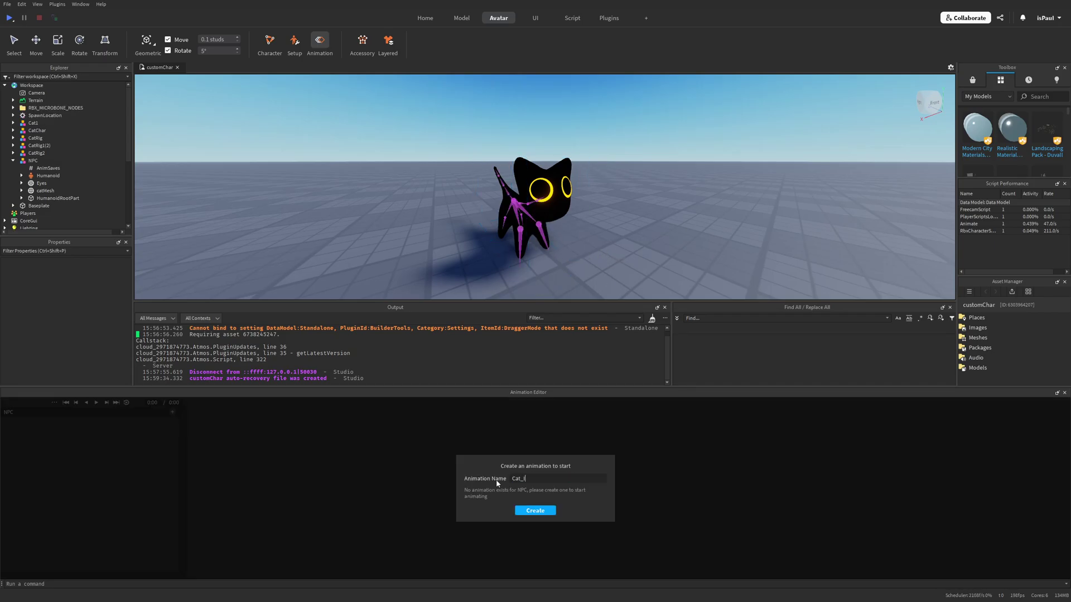
left_click(544, 514)
- Try rotating the cat's neck bone upward at 0:00, and undo the rotation
left_click(549, 195)
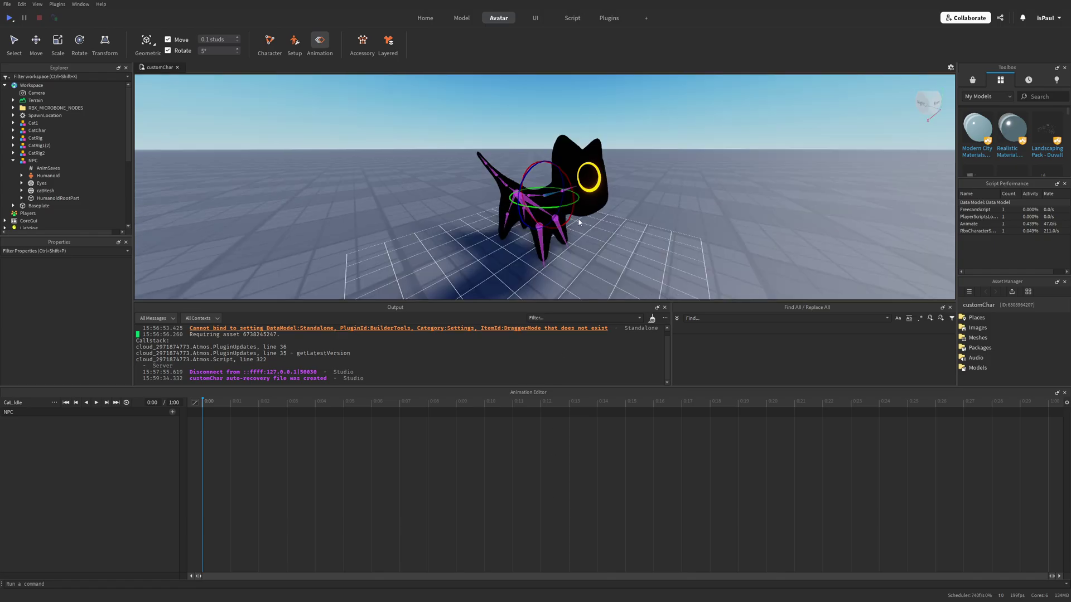
left_click_drag(553, 226, 571, 199)
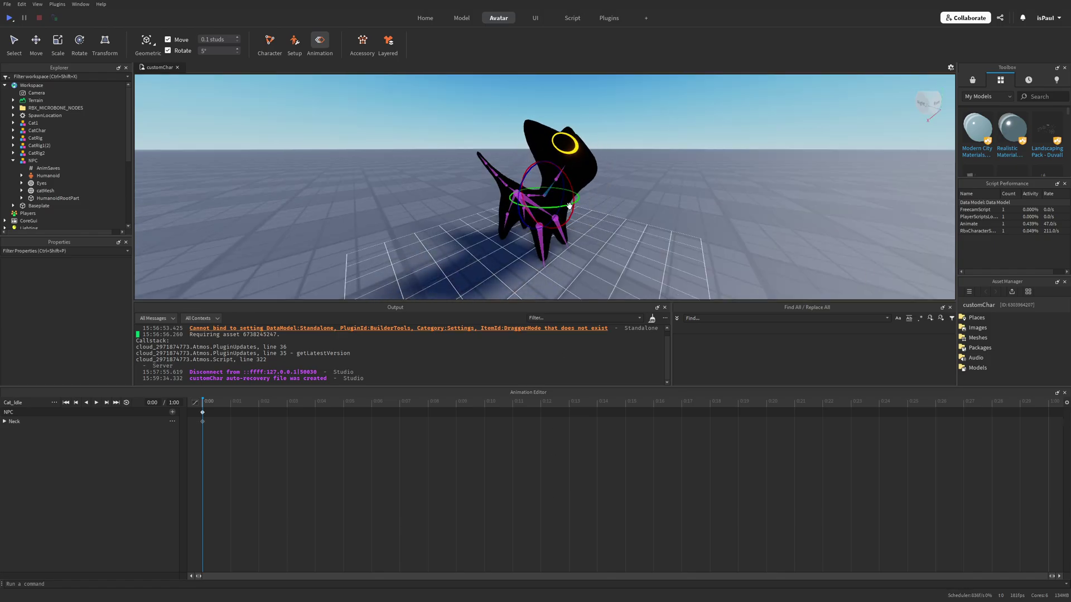
left_click(581, 184)
key("ctrl+z")
right_click_drag(633, 208, 645, 228)
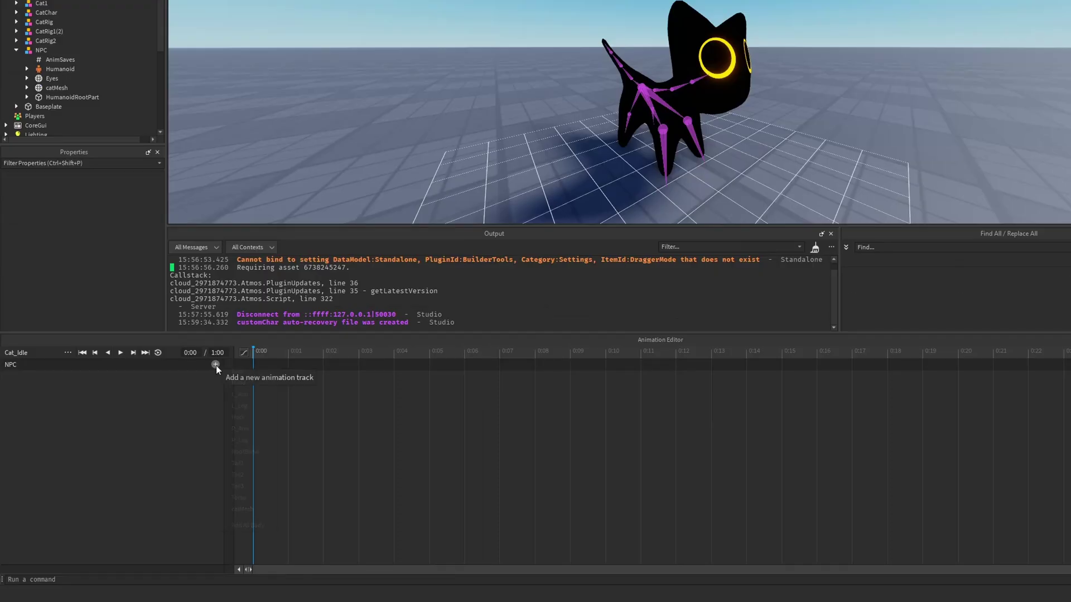
- Add tracks for all body parts to the Cat_Idle animation and keyframe them at 0:00
left_click(173, 412)
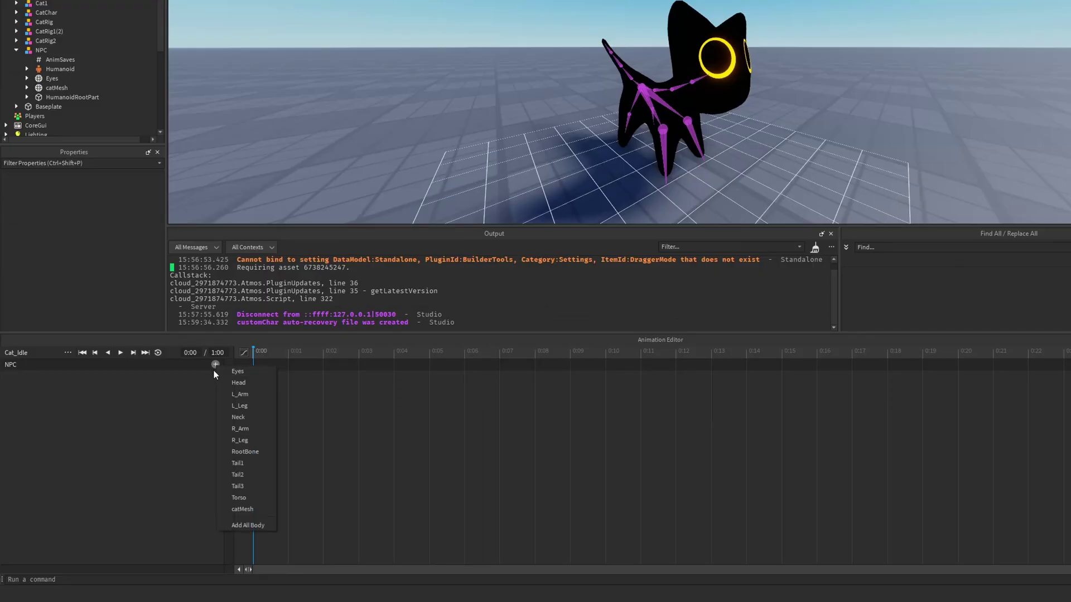
left_click(251, 526)
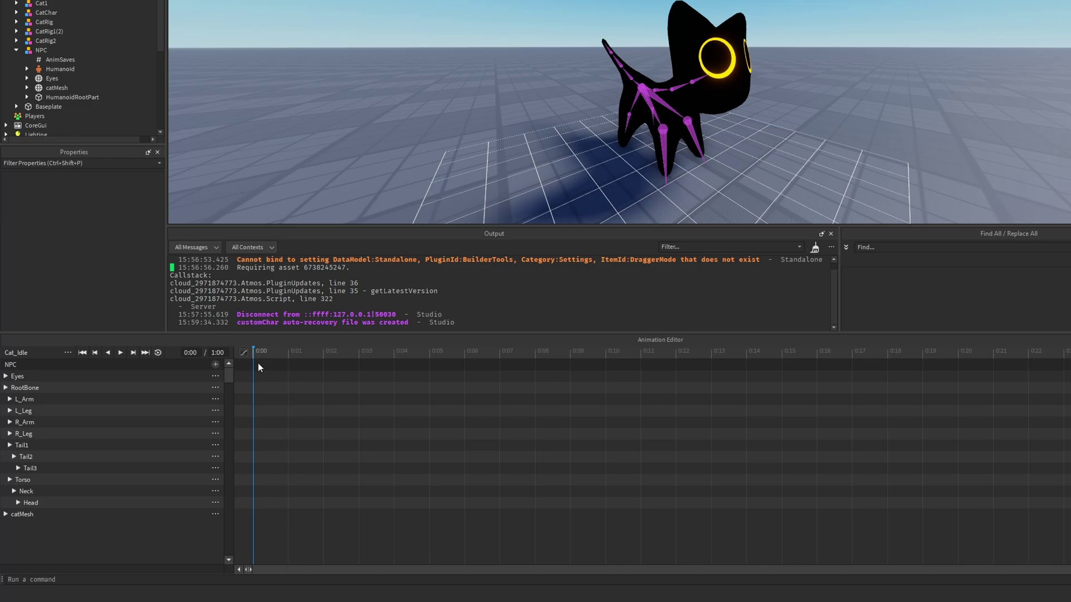
right_click(258, 363)
left_click(294, 369)
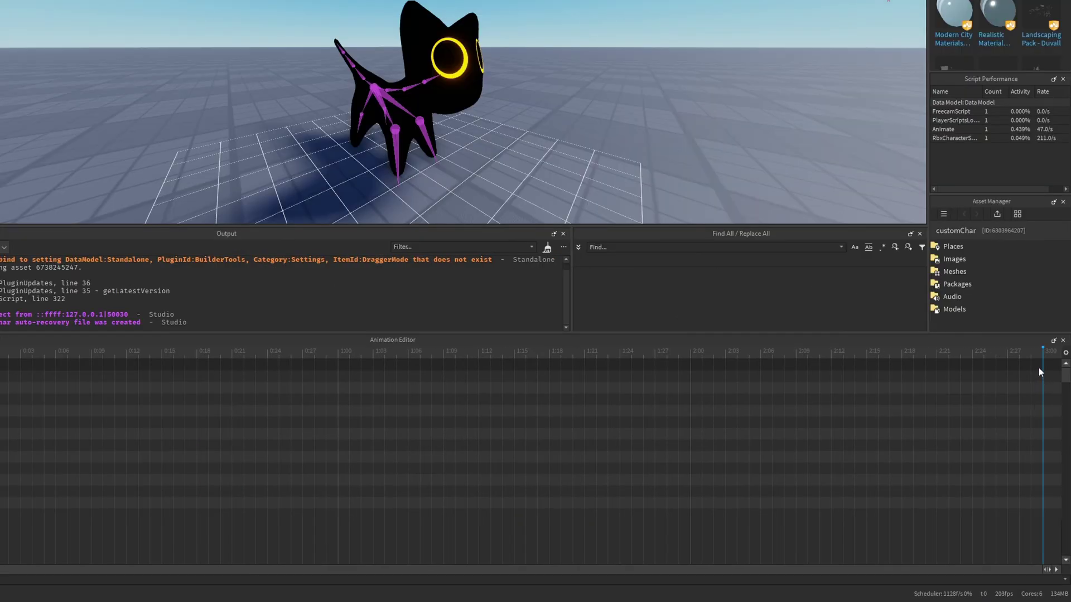
- Keyframe all tracks at the end of the 3:00 timeline and enable looping for the animation
right_click(1038, 367)
left_click(1029, 371)
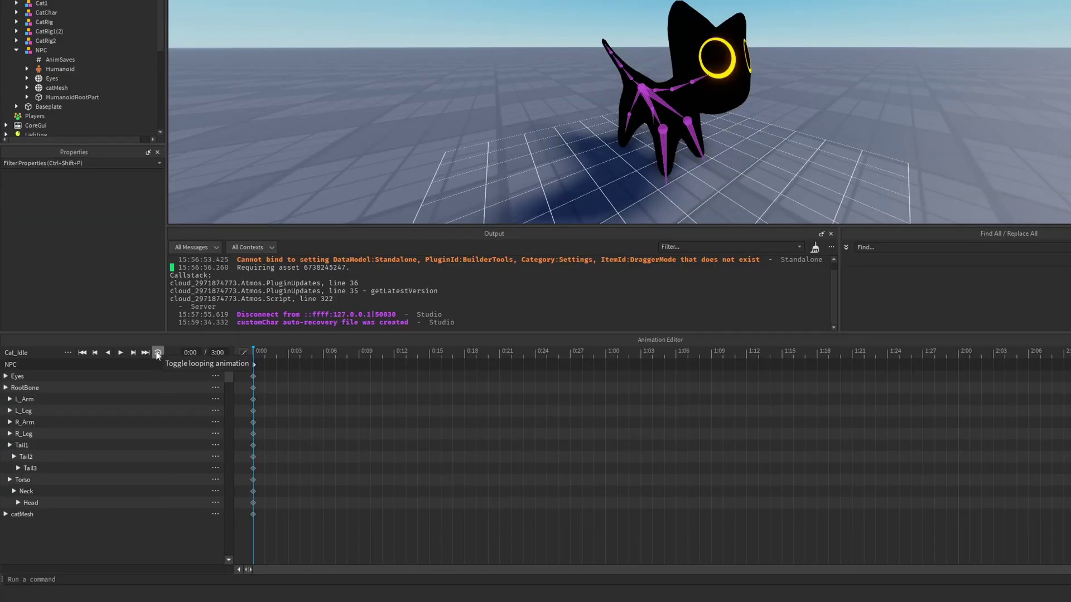
key("space")
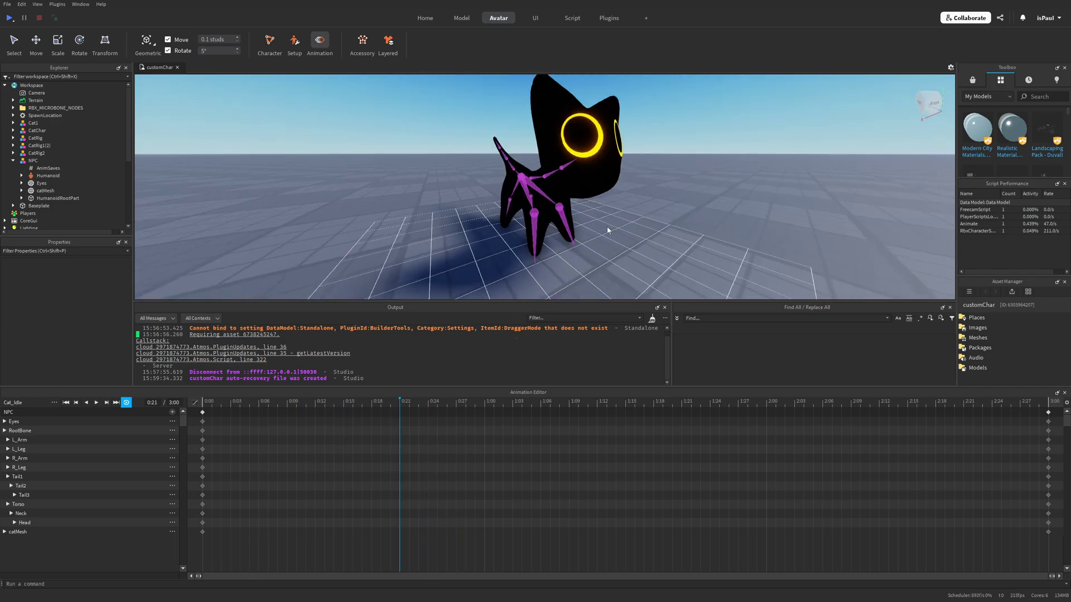
- Rotate both front leg bones, L_Arm and R_Arm, forward at 0:21
scroll(607, 229, "down", 3)
scroll(583, 189, "up", 2)
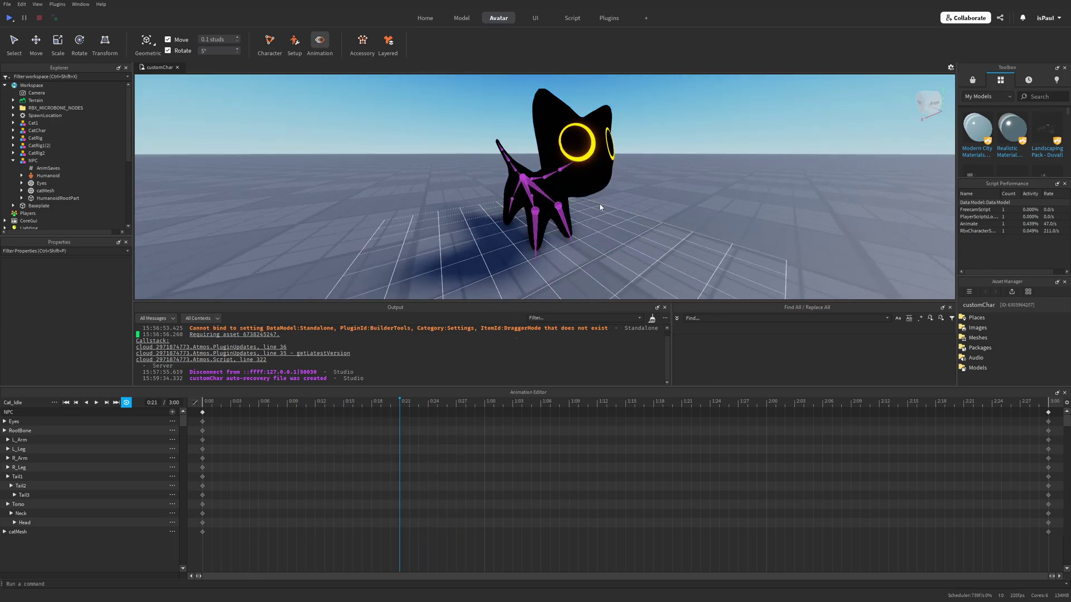
right_click_drag(599, 204, 556, 218)
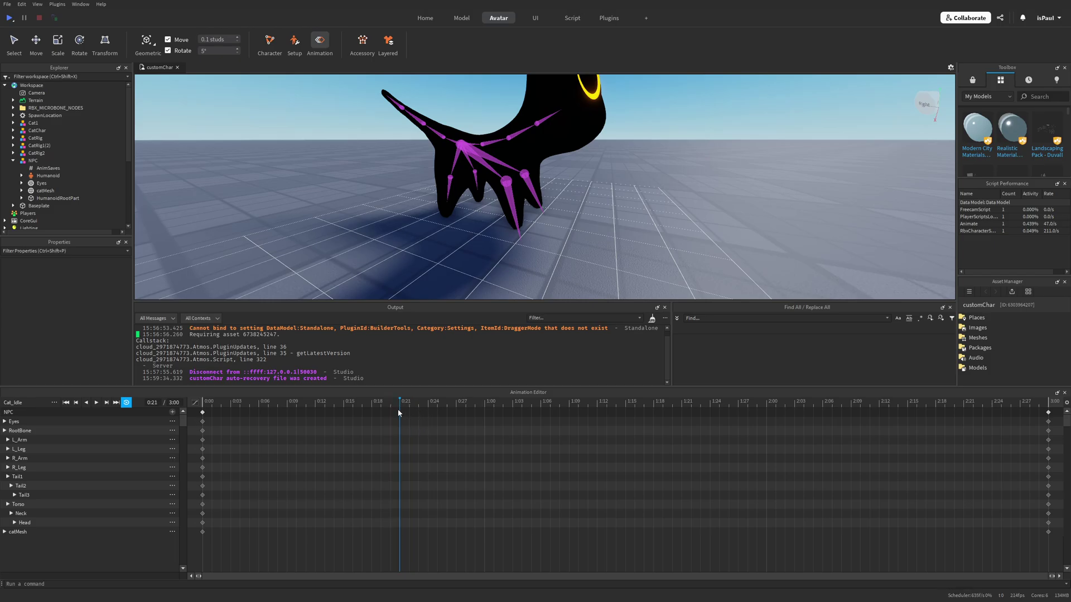
left_click(531, 228)
left_click_drag(530, 209, 564, 182)
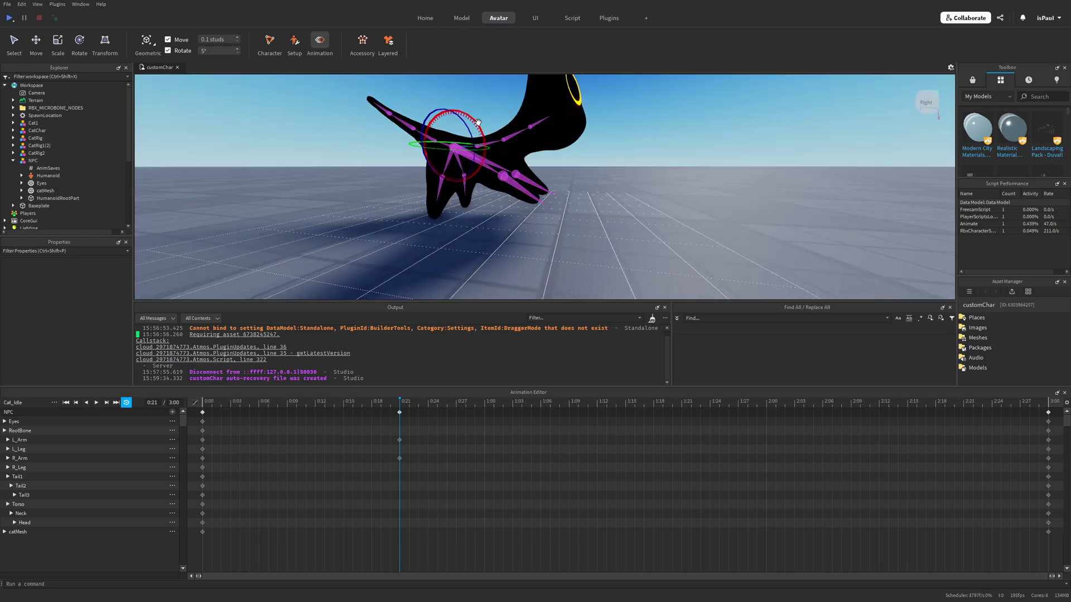
- Tilt the RootBone and rotate both back leg bones to compensate at 0:21, and preview the motion
left_click_drag(478, 122, 483, 128)
key("space")
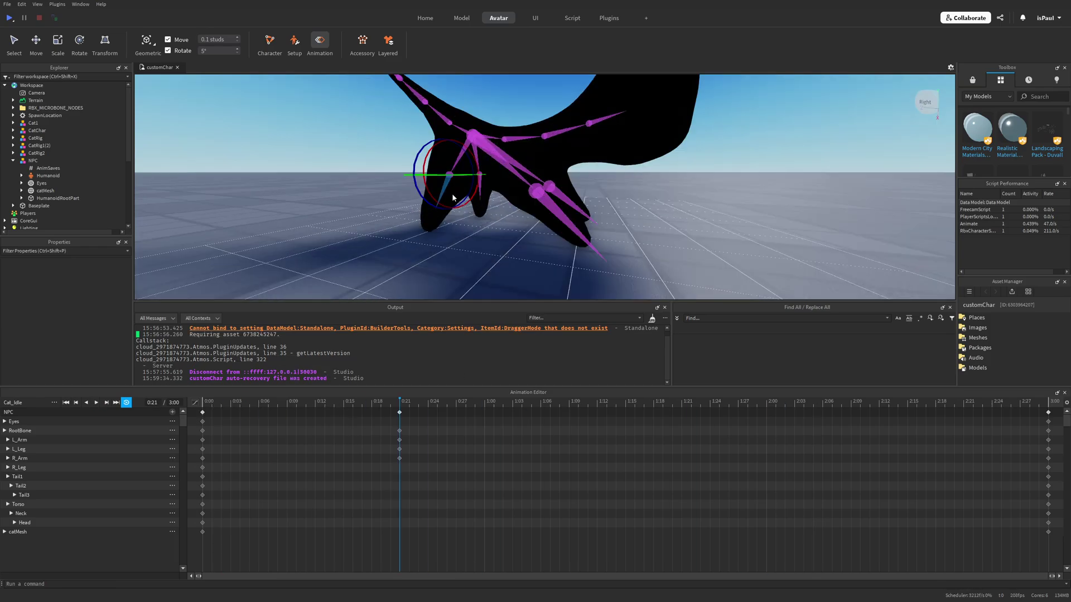
left_click_drag(470, 199, 478, 193)
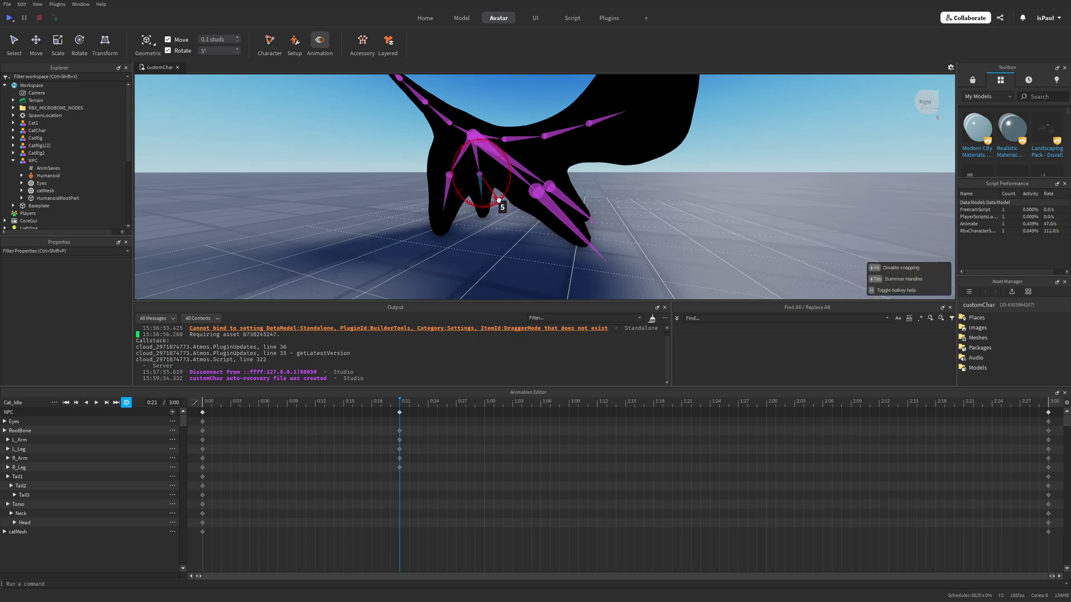
scroll(484, 199, "down", 5)
key("space")
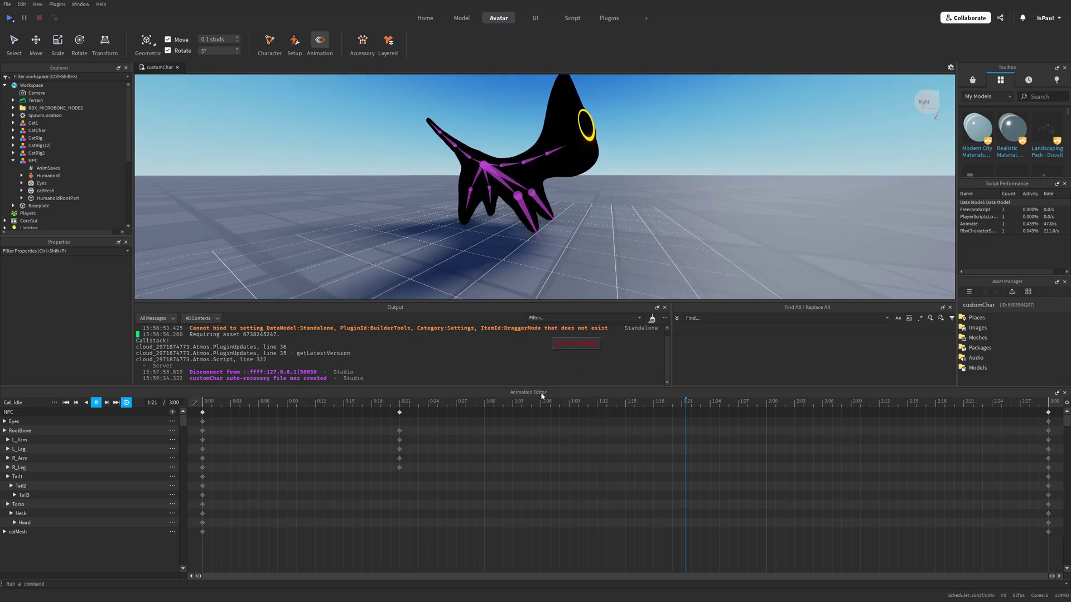
key("space")
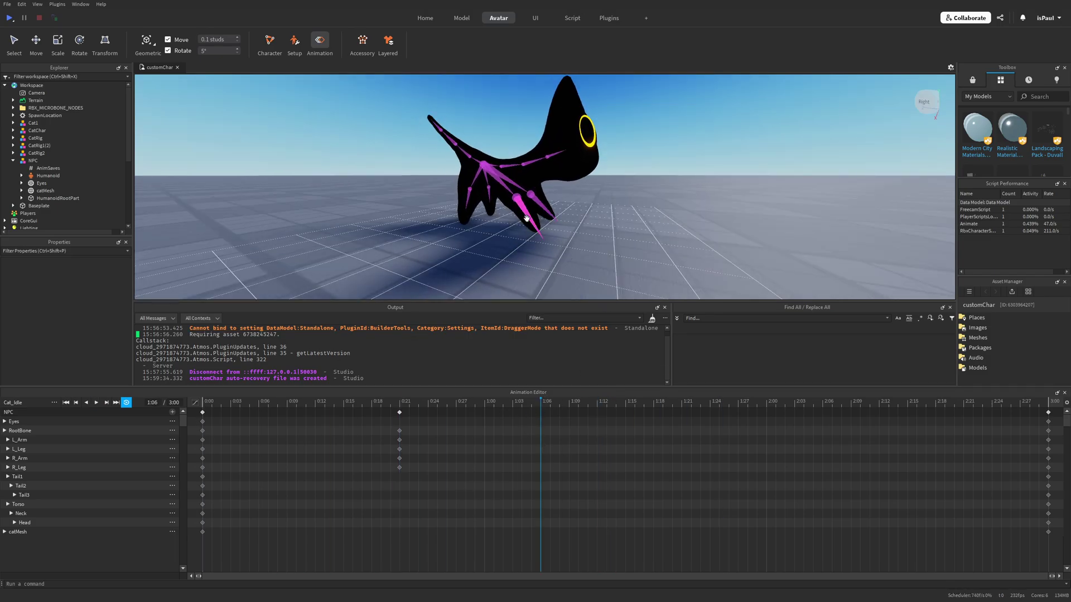
- At 1:06, rotate both front leg bones farther forward and tilt the RootBone down toward the head
left_click_drag(543, 217, 562, 207)
scroll(611, 239, "up", 4)
left_click(514, 151)
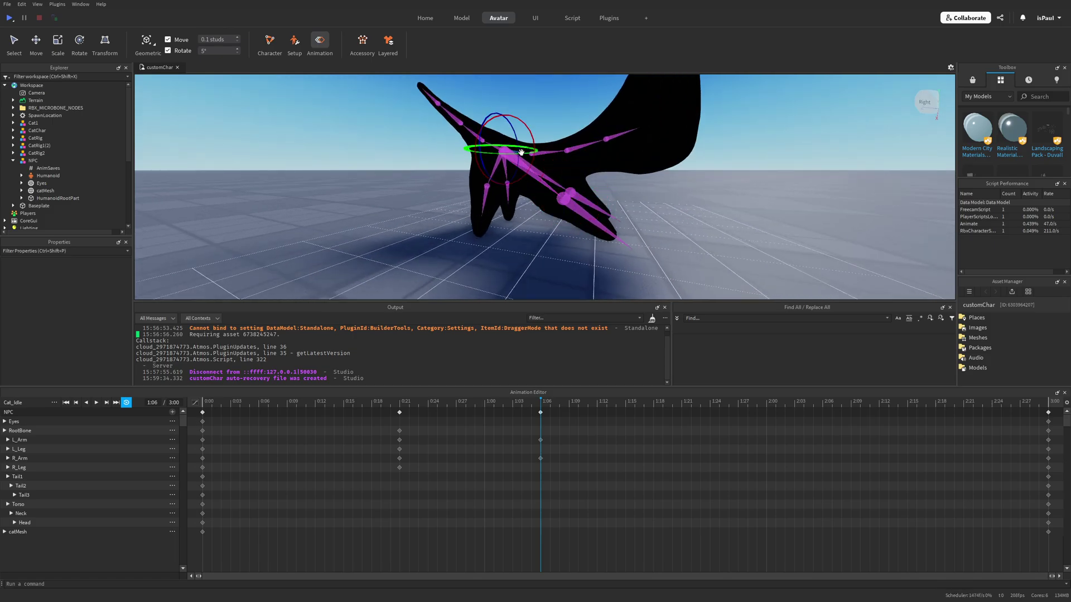
left_click_drag(533, 156, 538, 164)
- Readjust the front leg bones and rotate the back leg bones, L_Leg and R_Leg, to fit the 1:06 pose
left_click(580, 233)
left_click_drag(584, 230, 599, 217)
left_click(521, 262)
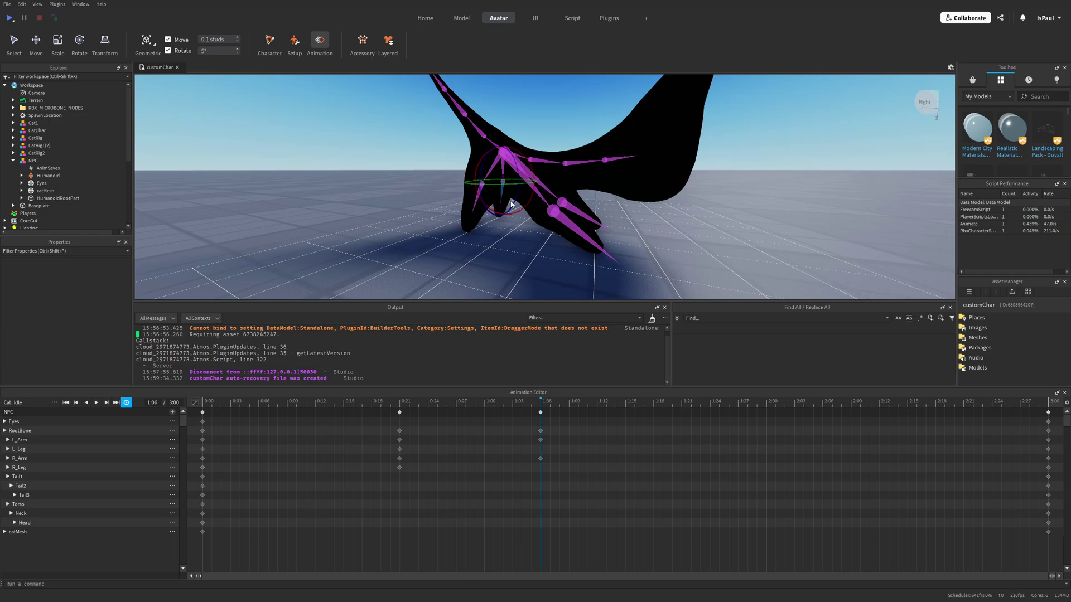
left_click_drag(512, 204, 487, 218)
key("space")
scroll(548, 266, "down", 3)
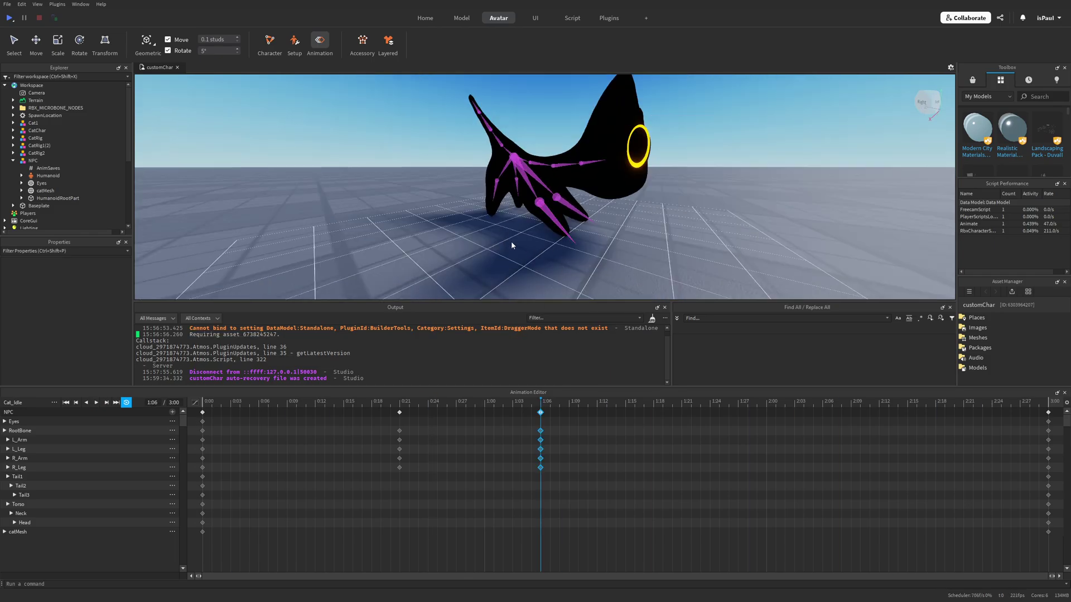
- Copy the RootBone and leg keyframes at 1:06, paste them at 1:20, and preview the animation
right_click(540, 413)
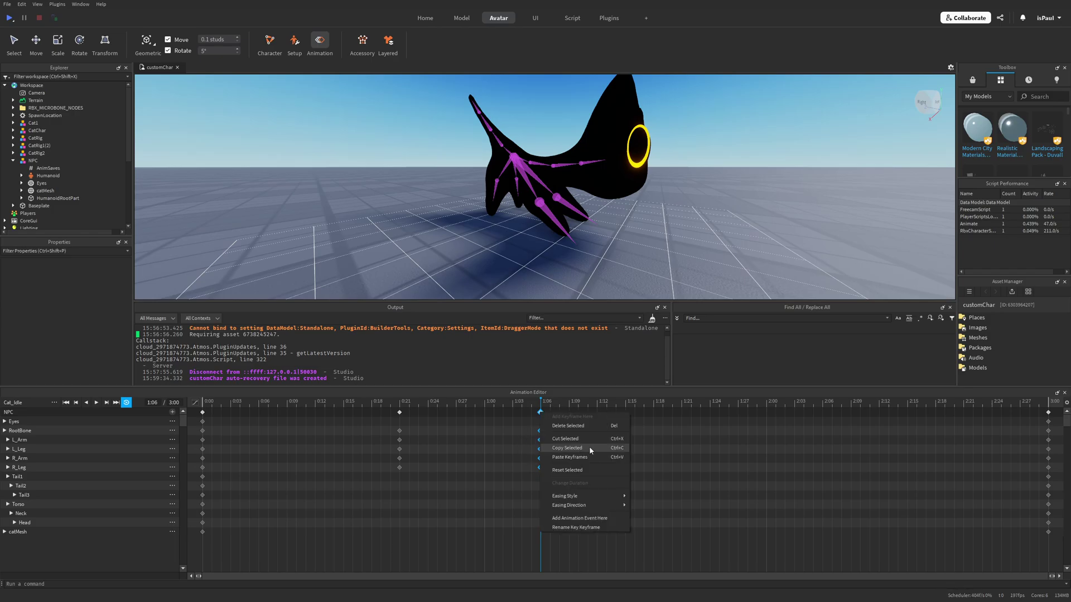
left_click(599, 449)
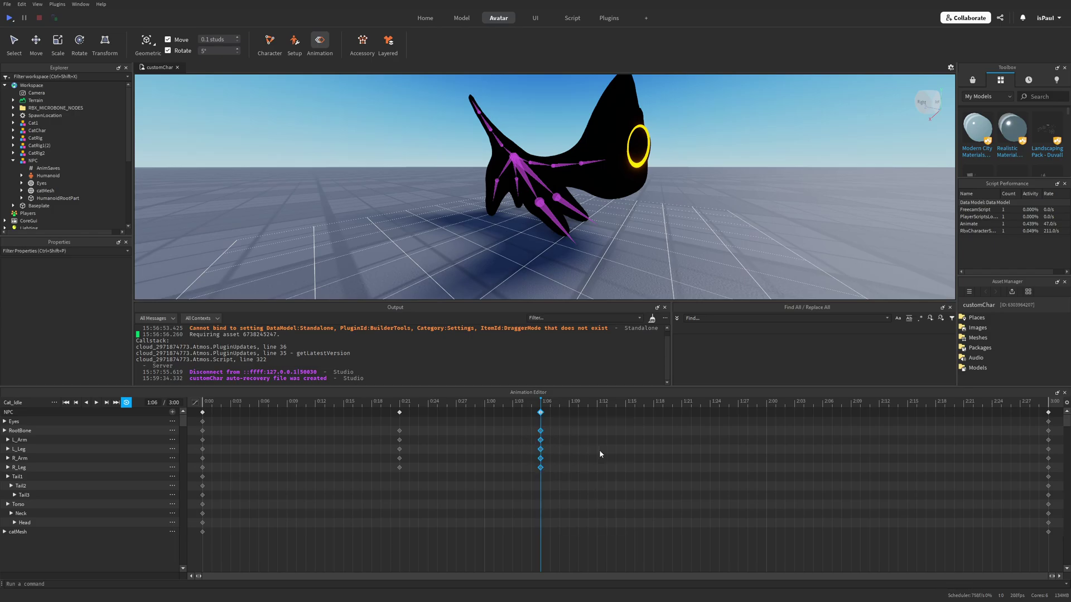
left_click_drag(585, 403, 673, 410)
key("ctrl+v")
key("space")
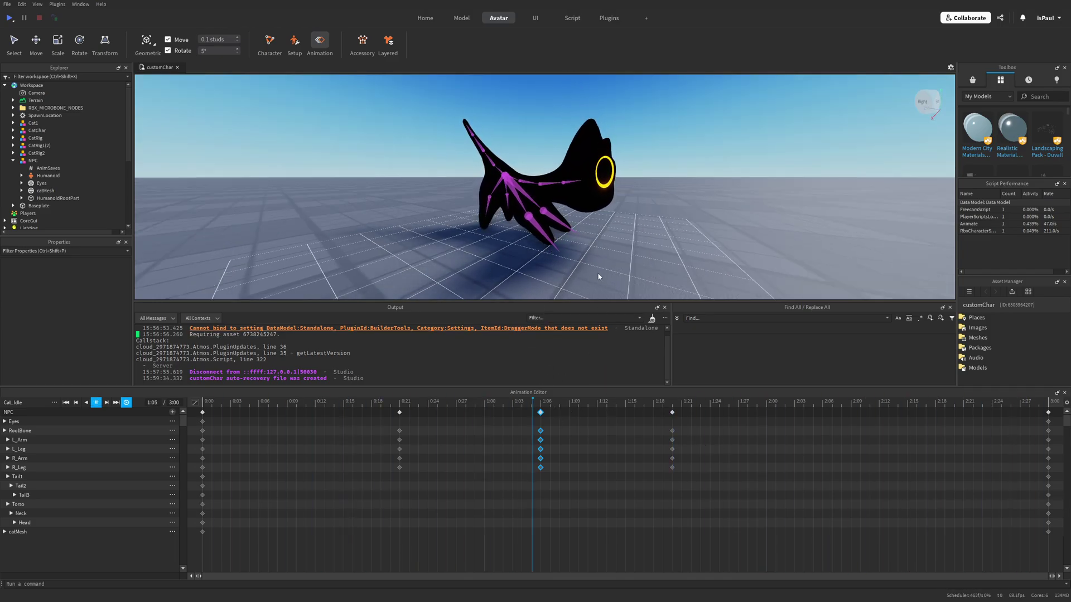
key("space")
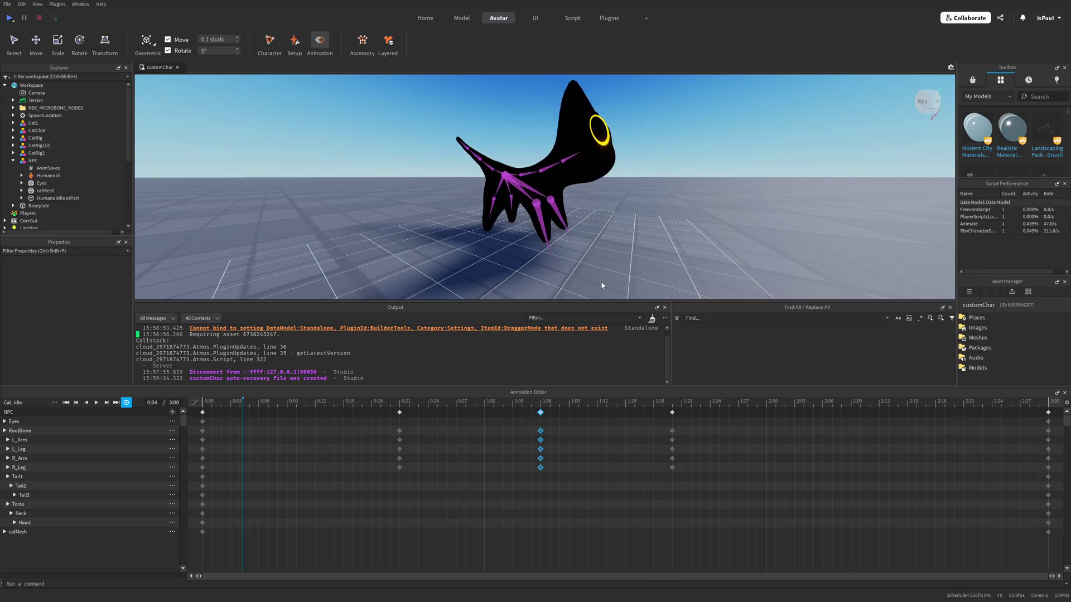
- Rotate the Neck and Head bones to key a head motion at 0:15 and 1:02
left_click_drag(243, 403, 343, 402)
left_click(548, 174)
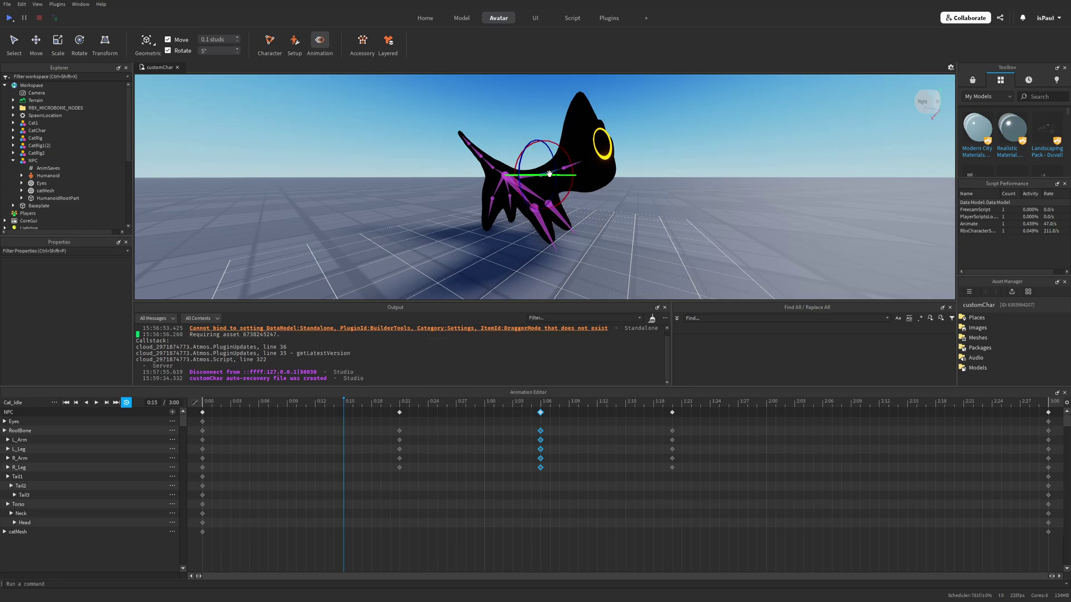
mouse_move(569, 194)
left_mouse_down()
mouse_move(595, 195)
mouse_move(551, 201)
mouse_move(576, 188)
left_mouse_up()
left_click(562, 163)
key("space")
left_click(564, 170)
left_click_drag(586, 195, 594, 187)
- Rotate the Neck bone at 2:00 and the Neck and Head bones at 2:17, and preview the motion
left_click_drag(505, 402, 766, 404)
left_click(549, 177)
left_click_drag(570, 192, 574, 181)
left_click_drag(766, 402, 925, 403)
left_click_drag(569, 190, 592, 177)
left_click(562, 160)
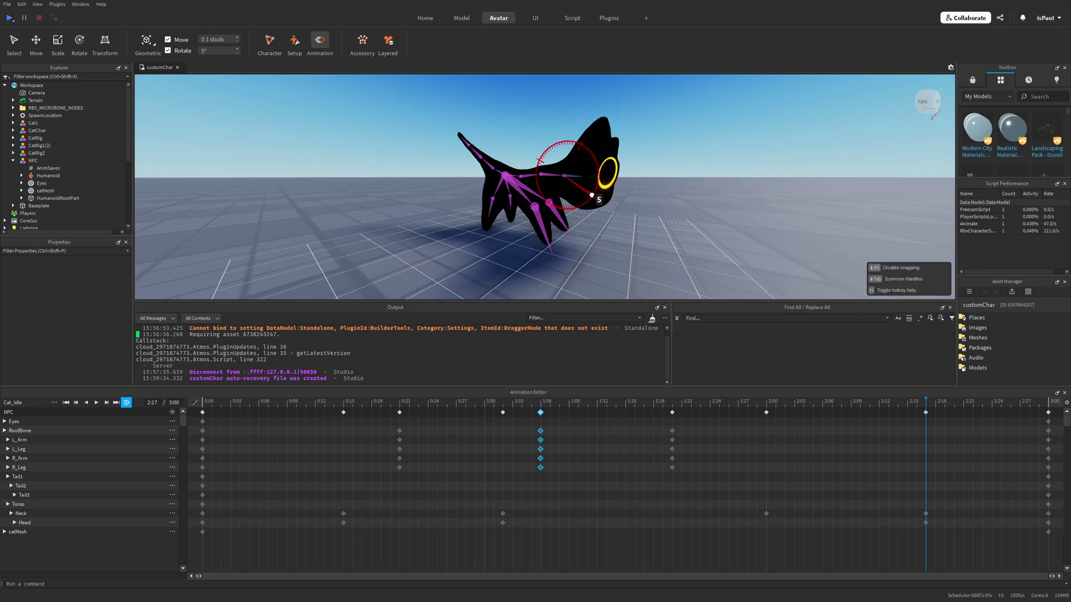
key("space")
right_click_drag(677, 235, 677, 240)
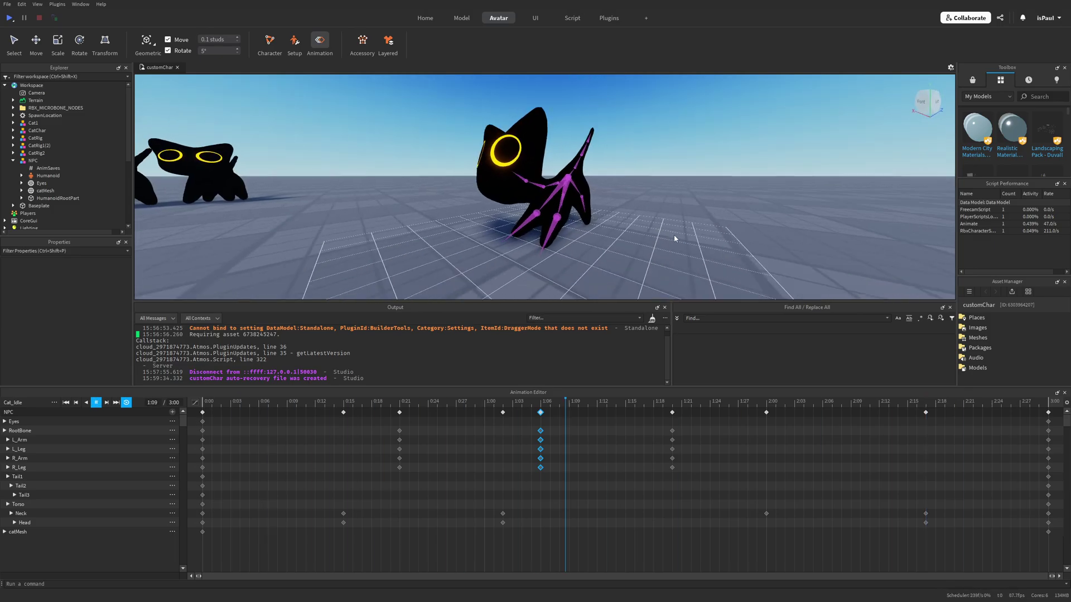
- Key rotations for Tail1, Tail2 and Tail3 at 0:13, and for Tail1 and Tail2 at 1:06
left_click_drag(274, 393, 534, 483)
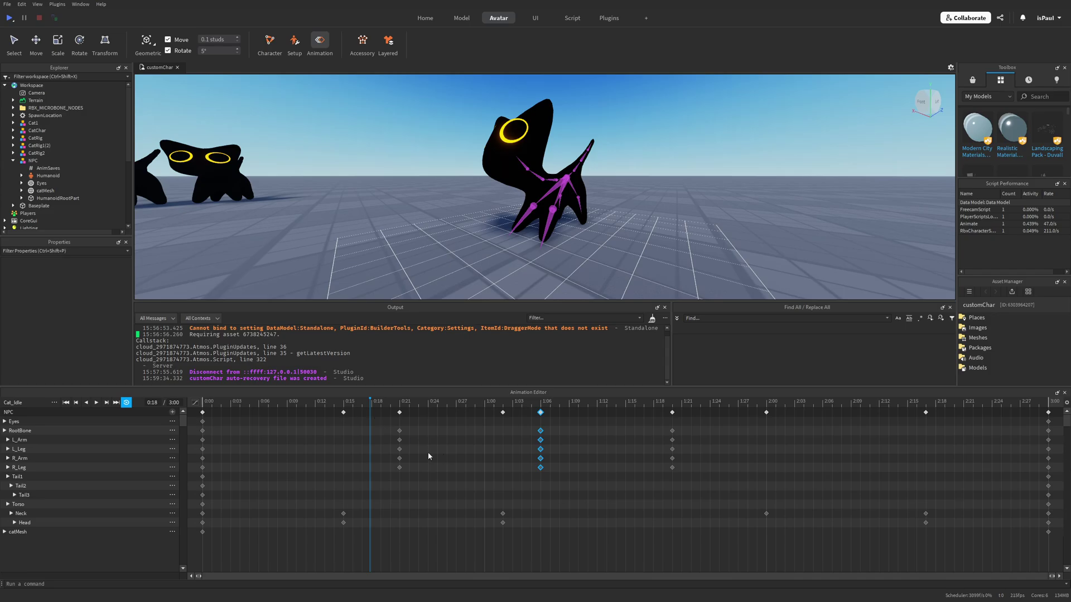
left_click_drag(524, 393, 519, 468)
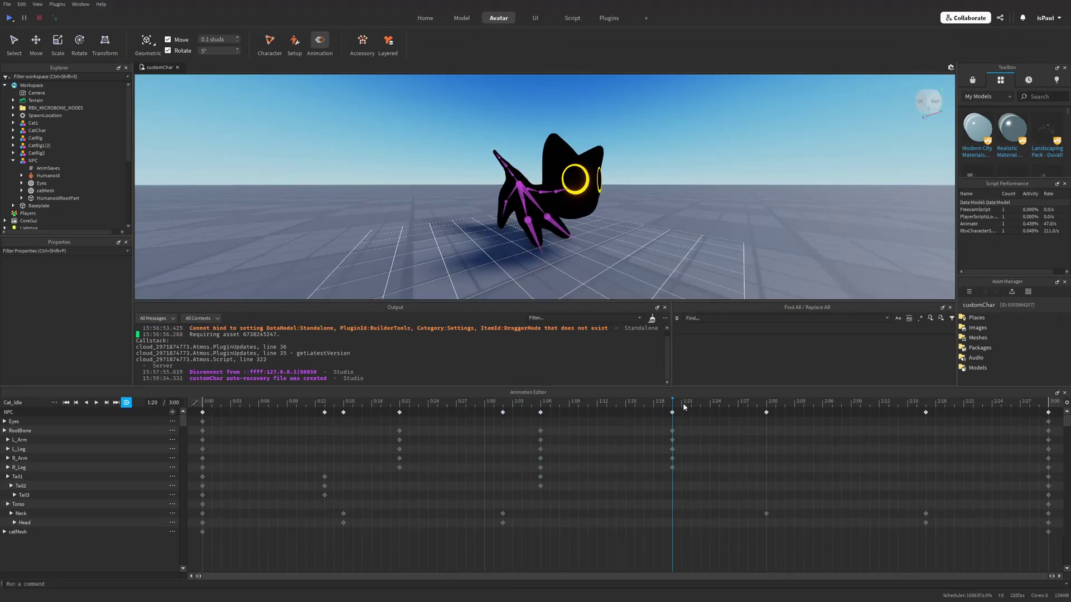
left_click_drag(683, 407, 557, 413)
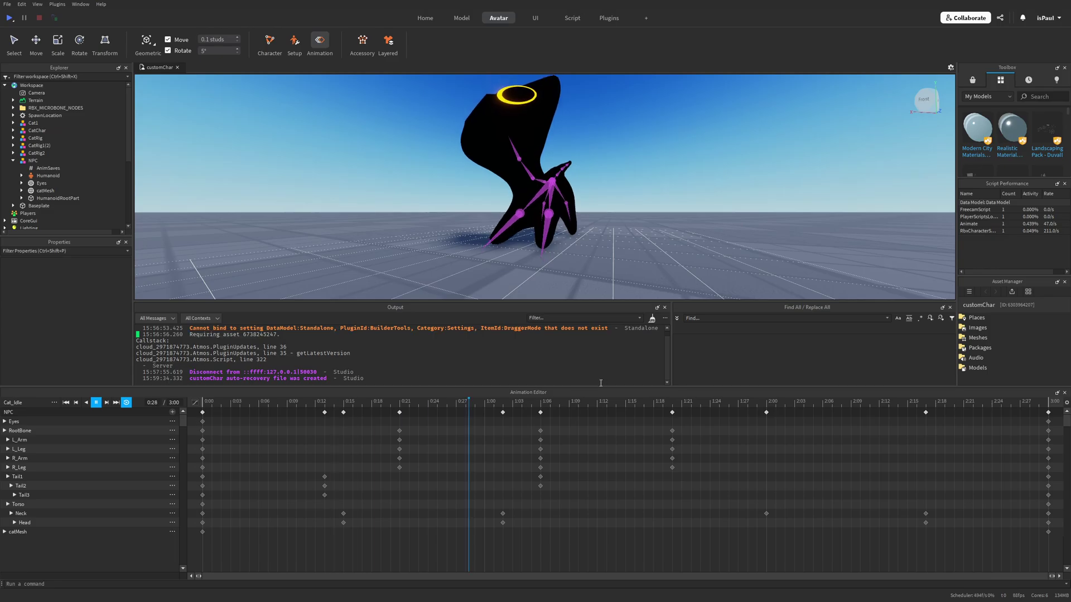
- Try to readjust the front leg bones around 1:14, and preview the motion
left_click_drag(624, 203, 633, 210)
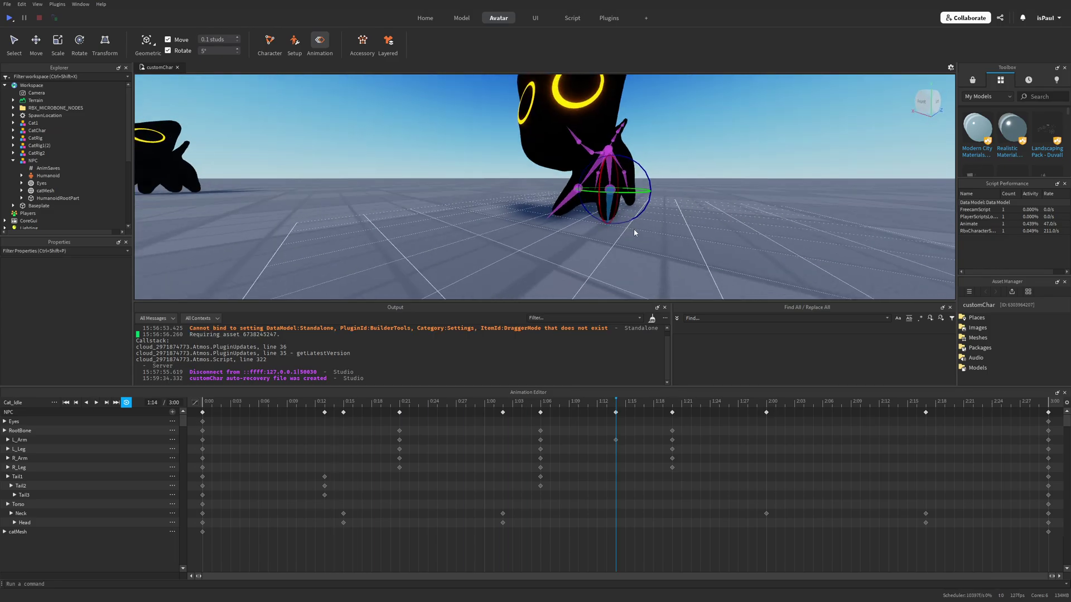
right_click_drag(633, 229, 681, 229)
left_click_drag(583, 199, 595, 200)
left_click(522, 218)
left_click_drag(529, 217, 526, 207)
left_click_drag(544, 198, 541, 199)
right_click_drag(591, 229, 667, 246)
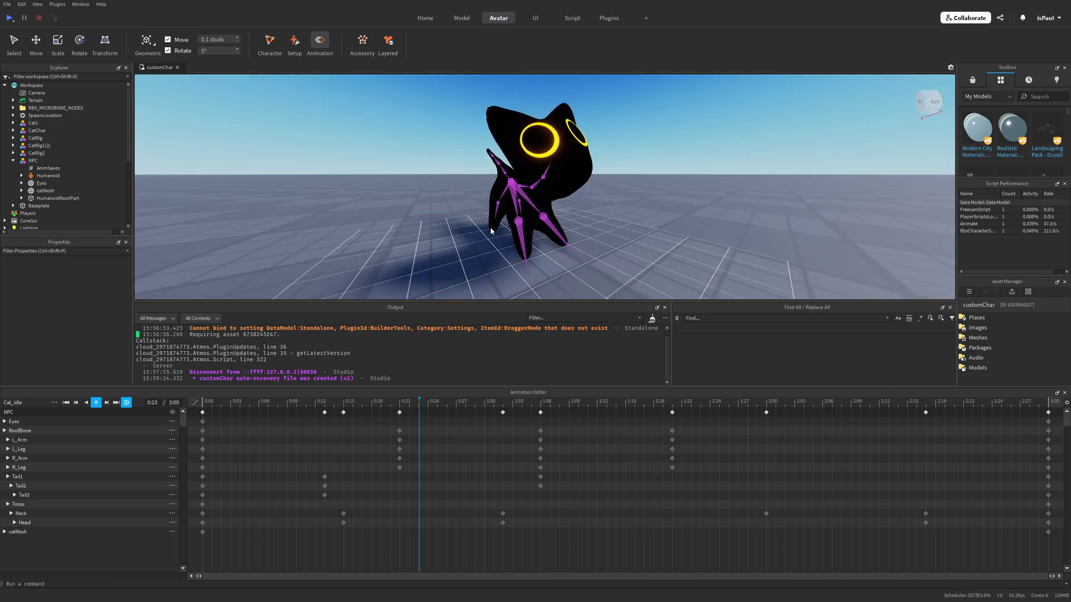
key("space")
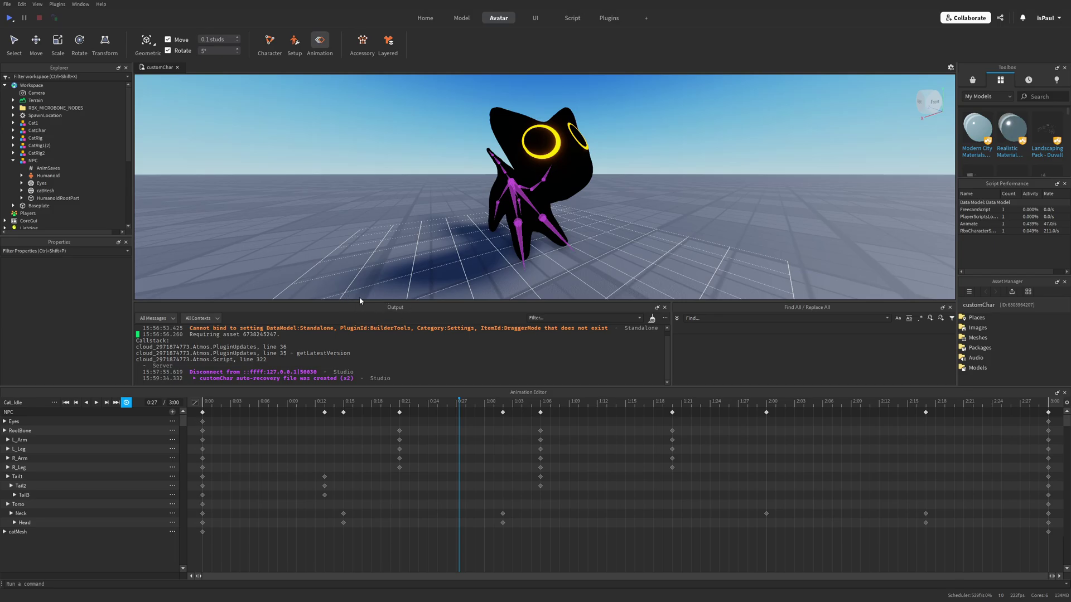
- Set the Cat_Idle animation's priority to Idle
left_click(53, 402)
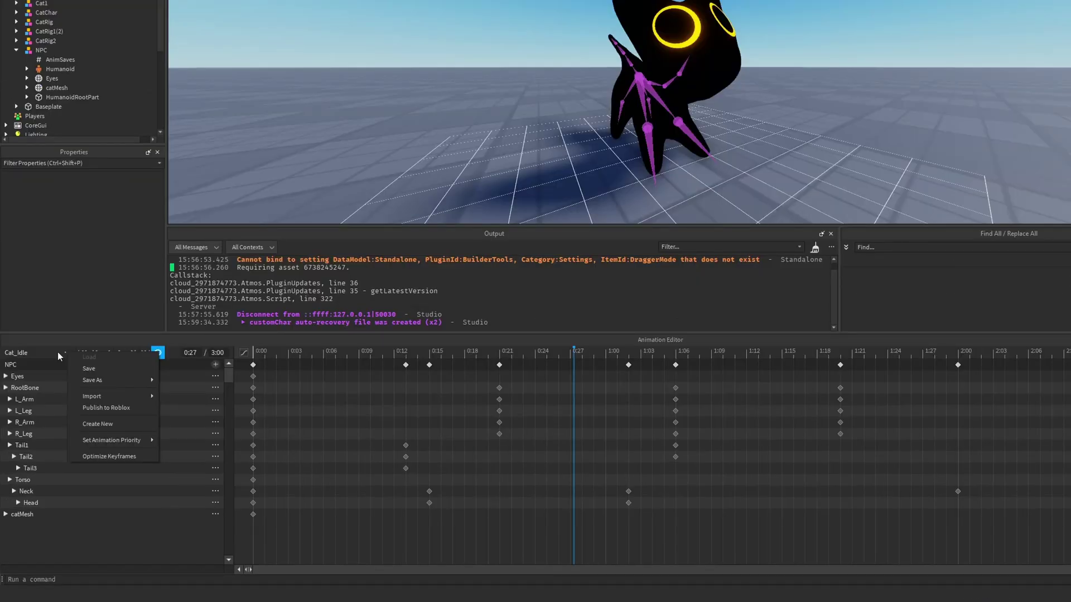
mouse_move(85, 442)
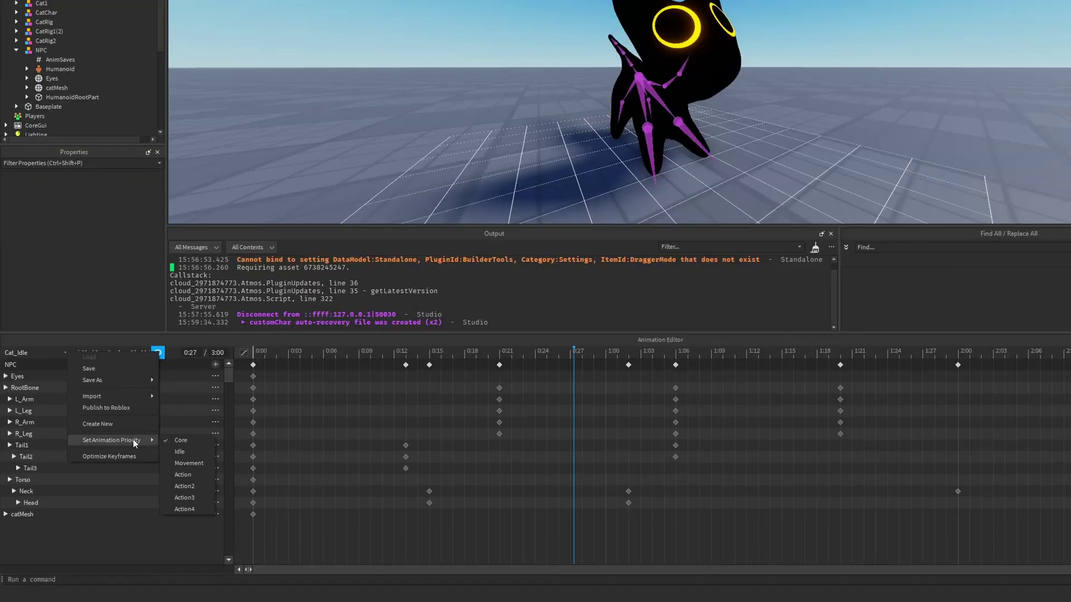
left_click(184, 452)
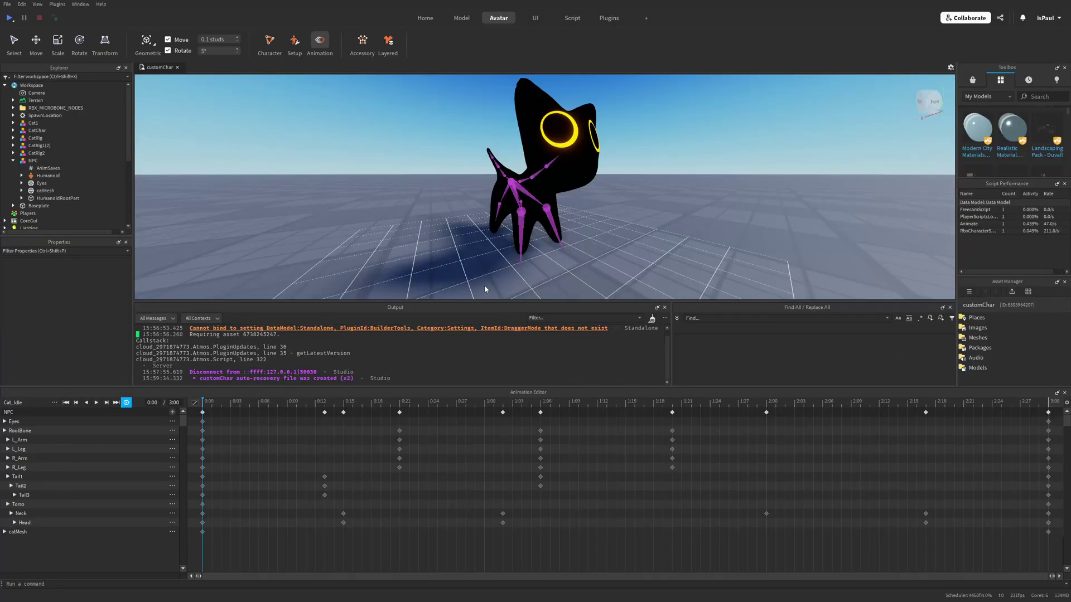
- Publish the animation to Roblox with the title Cat_Idle_Testing and copy its asset ID
left_click(54, 402)
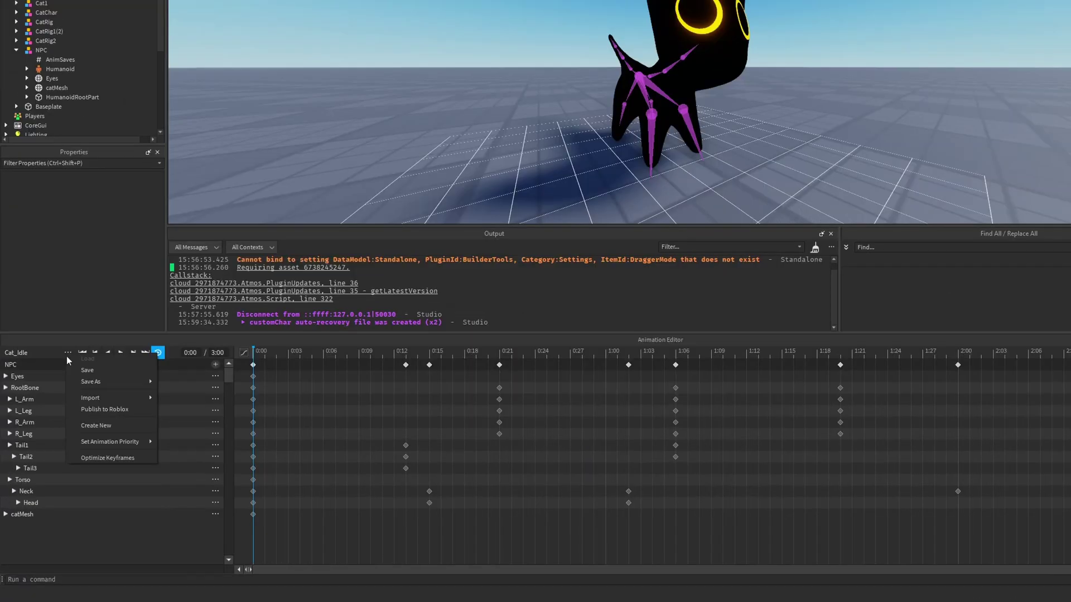
left_click(110, 410)
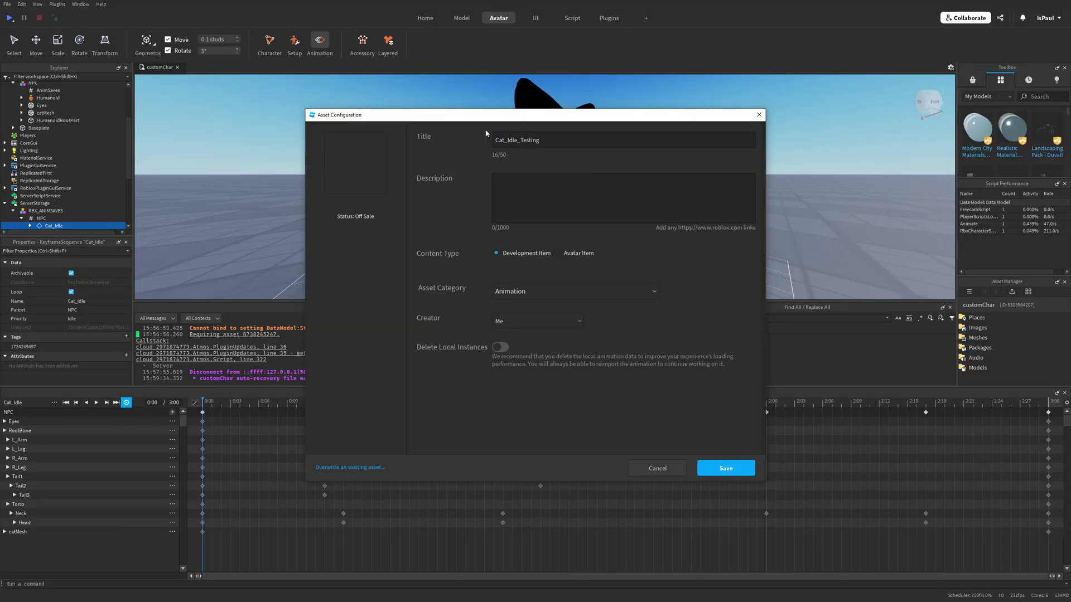
left_click(731, 471)
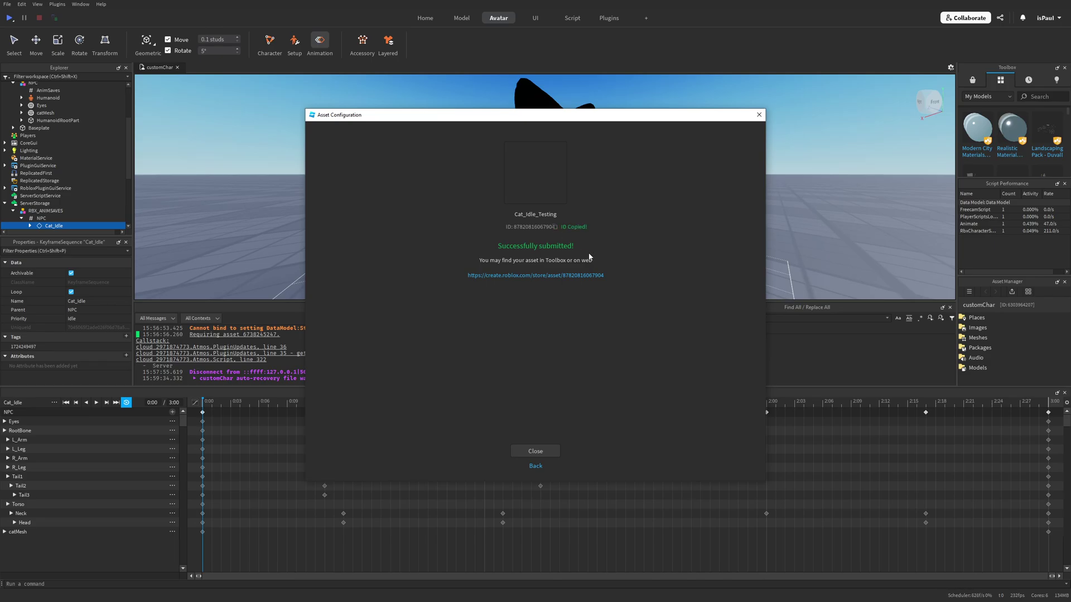
left_click(758, 115)
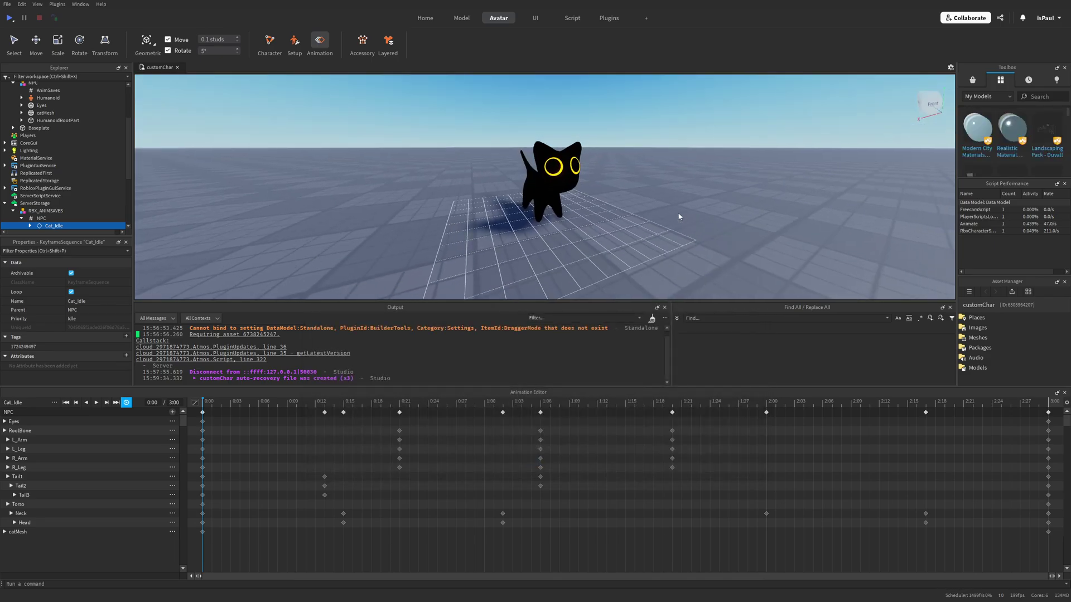
- Close the Animation Editor and move the NPC cat model slightly across the baseplate
left_click(315, 48)
scroll(557, 290, "up", 3)
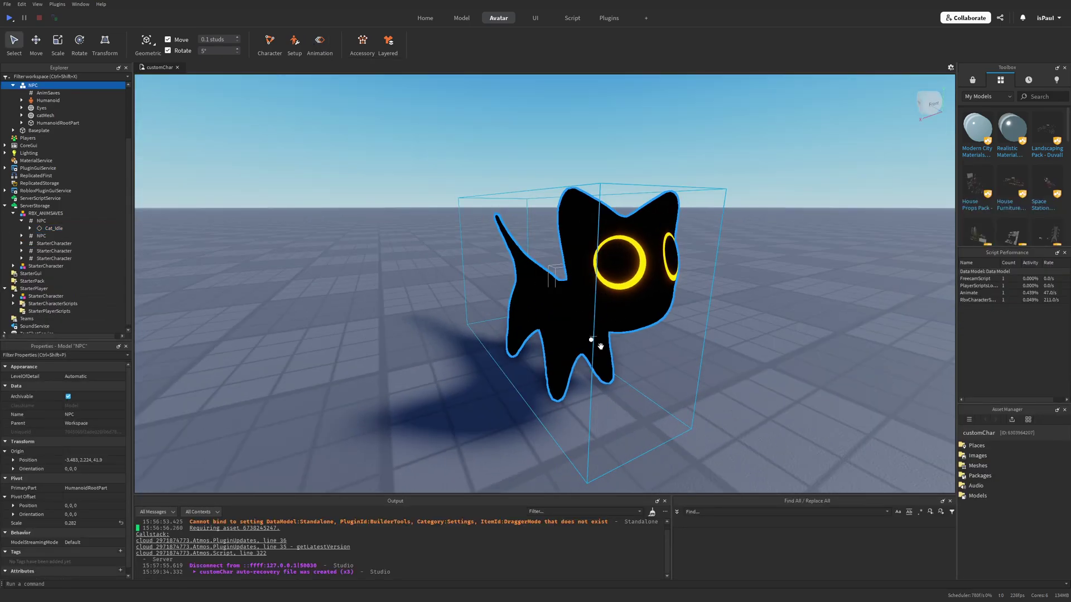
left_click(721, 382)
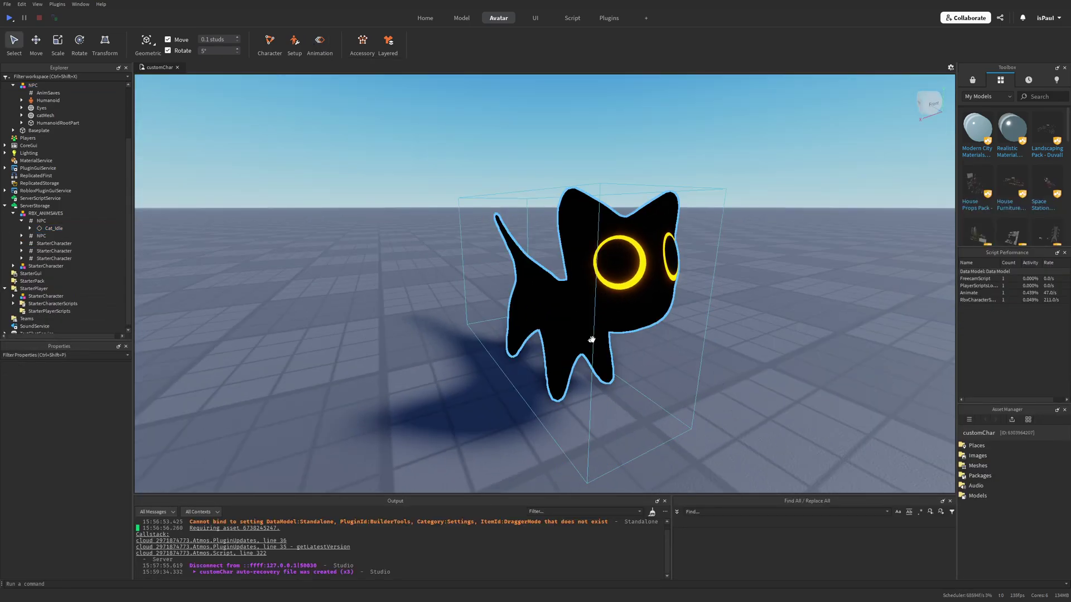
right_click_drag(590, 339, 654, 332)
left_click_drag(579, 301, 629, 348)
left_click(637, 413)
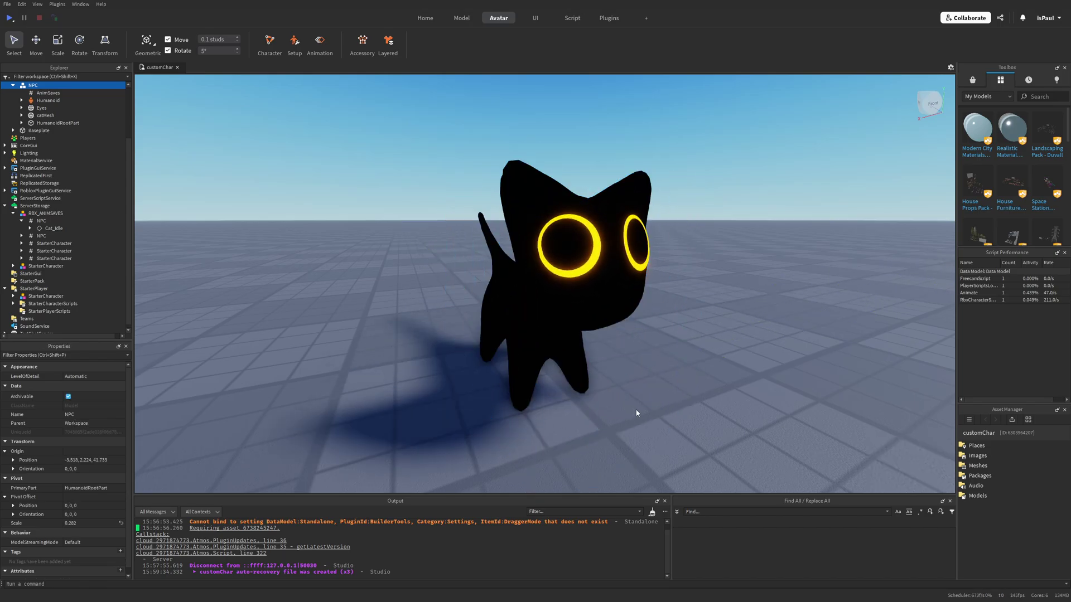
- Add a folder named CharacterAnimations inside the Animator of the NPC's Humanoid
left_click(543, 356)
left_click(48, 100)
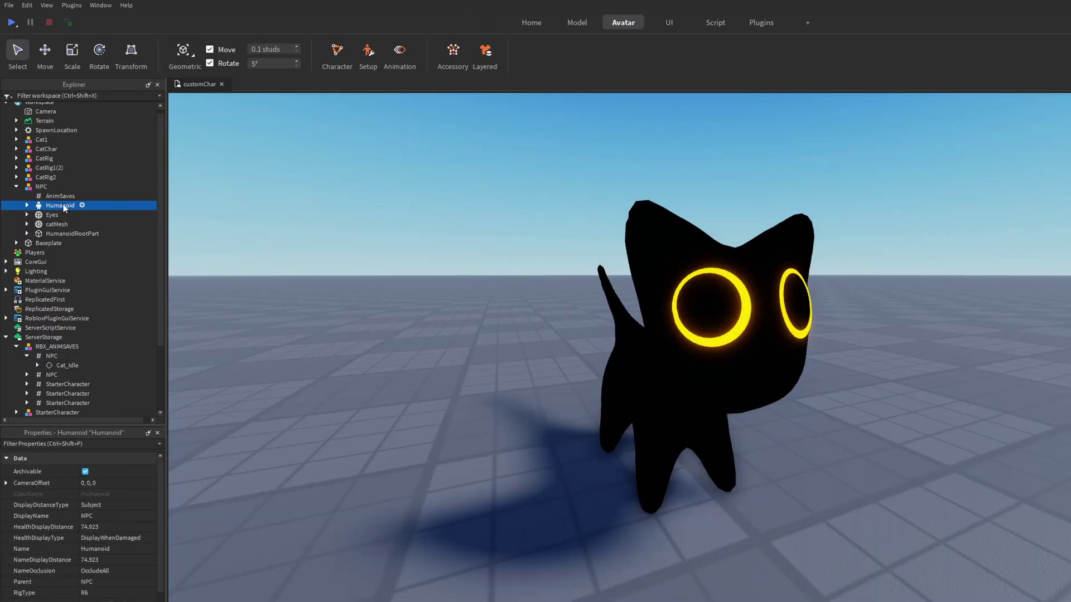
left_click(27, 206)
left_click(65, 216)
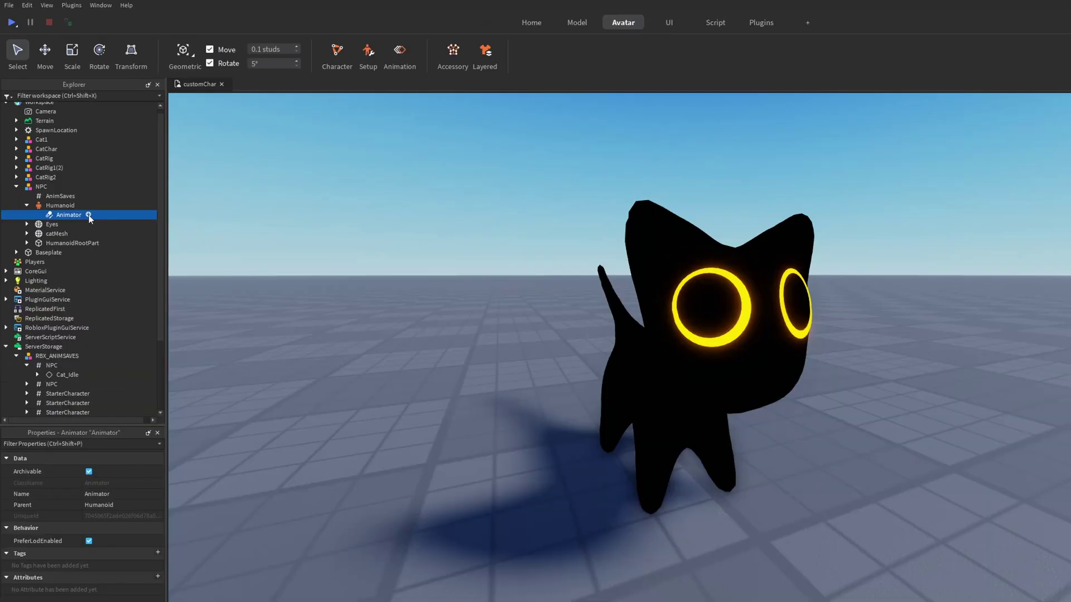
left_click(88, 214)
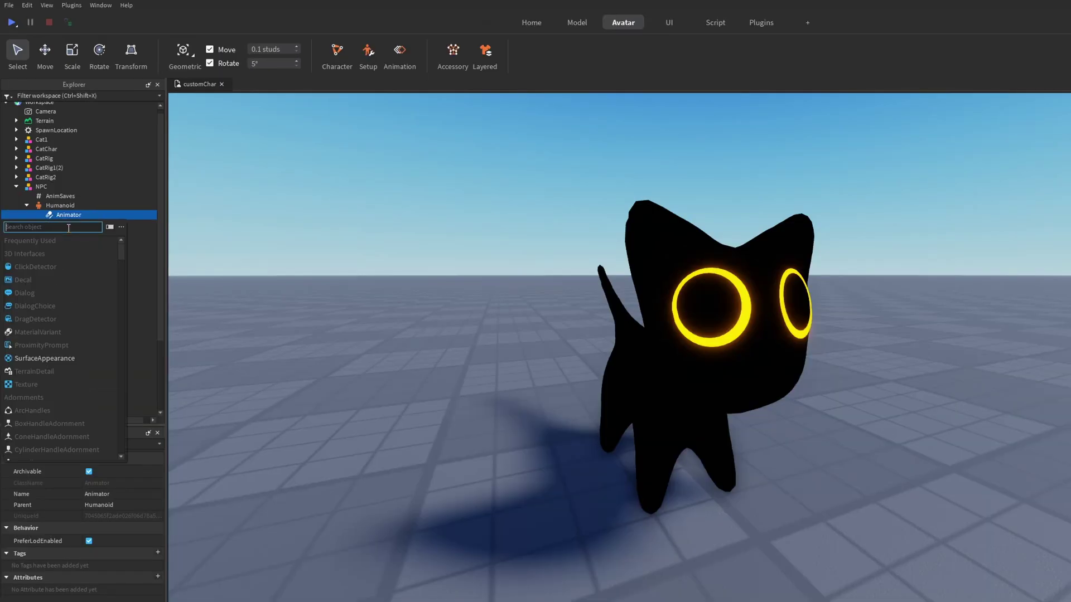
type("folder")
key("Return")
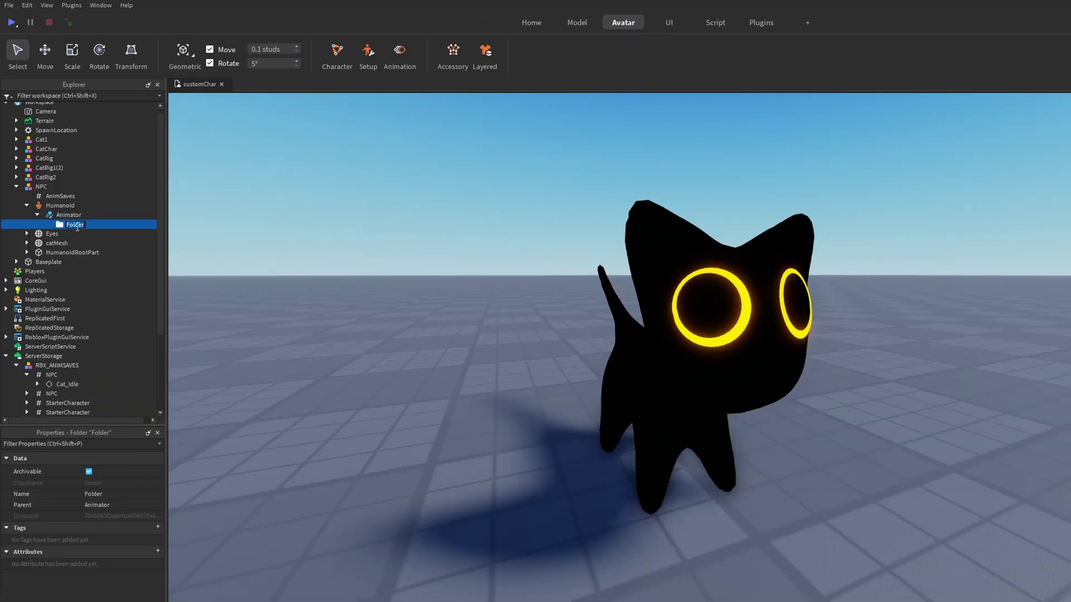
type("CharacterAnimations")
key("Return")
- Add an Animation object to the CharacterAnimations folder, paste the published asset ID as its AnimationId, and open its name for editing
left_click(127, 225)
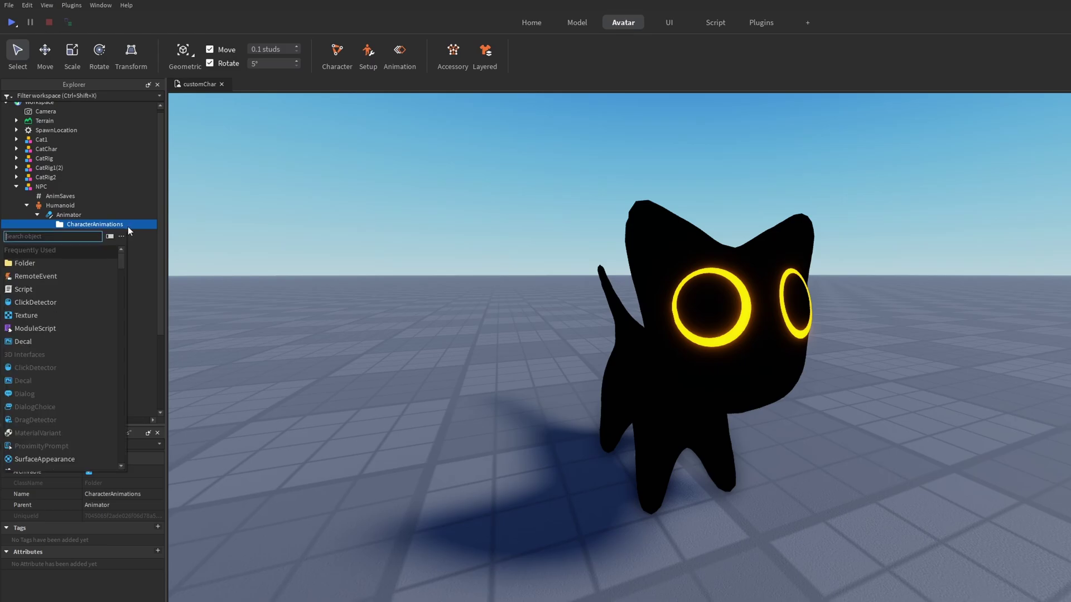
type("animation")
key("Return")
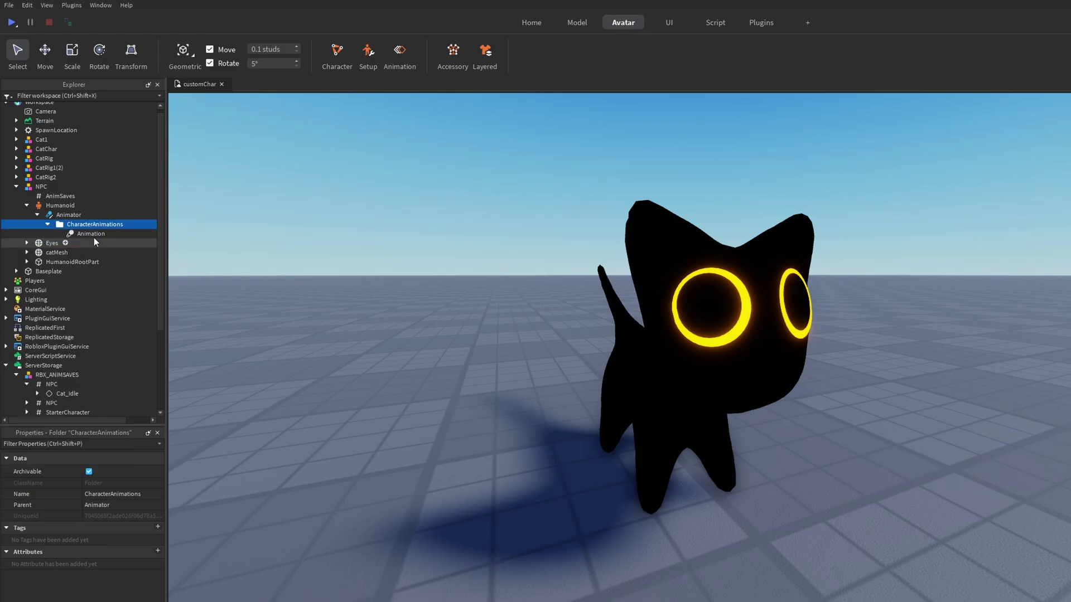
left_click(120, 333)
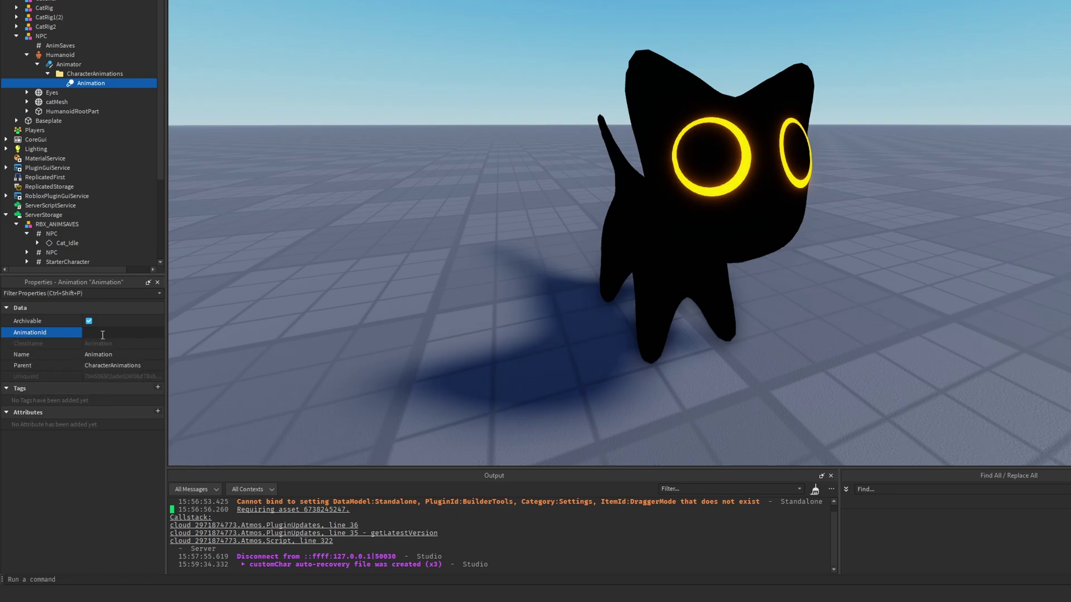
key("ctrl+v")
left_click(120, 354)
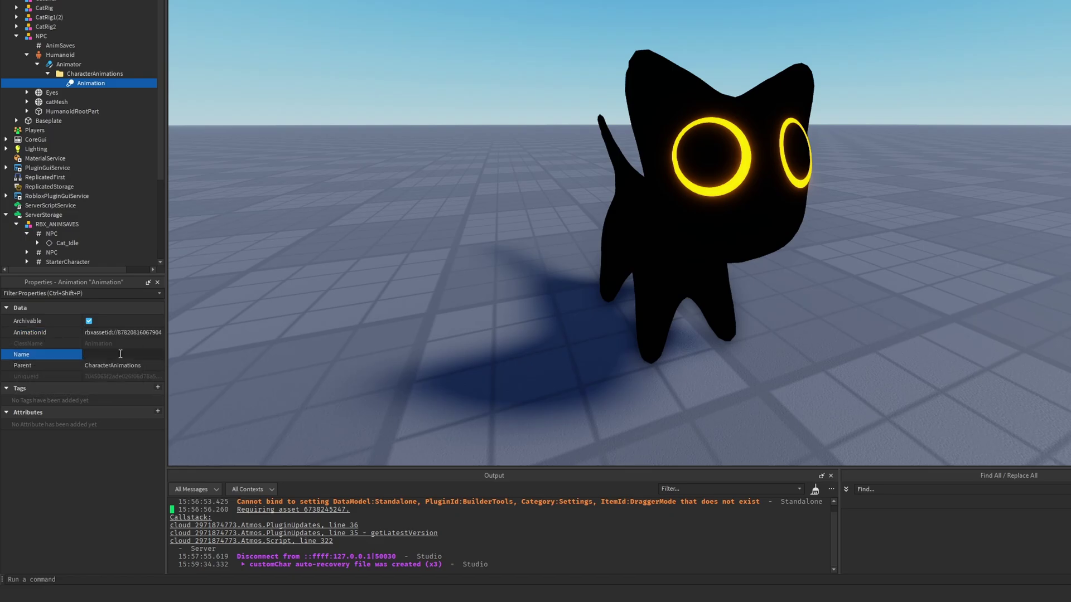